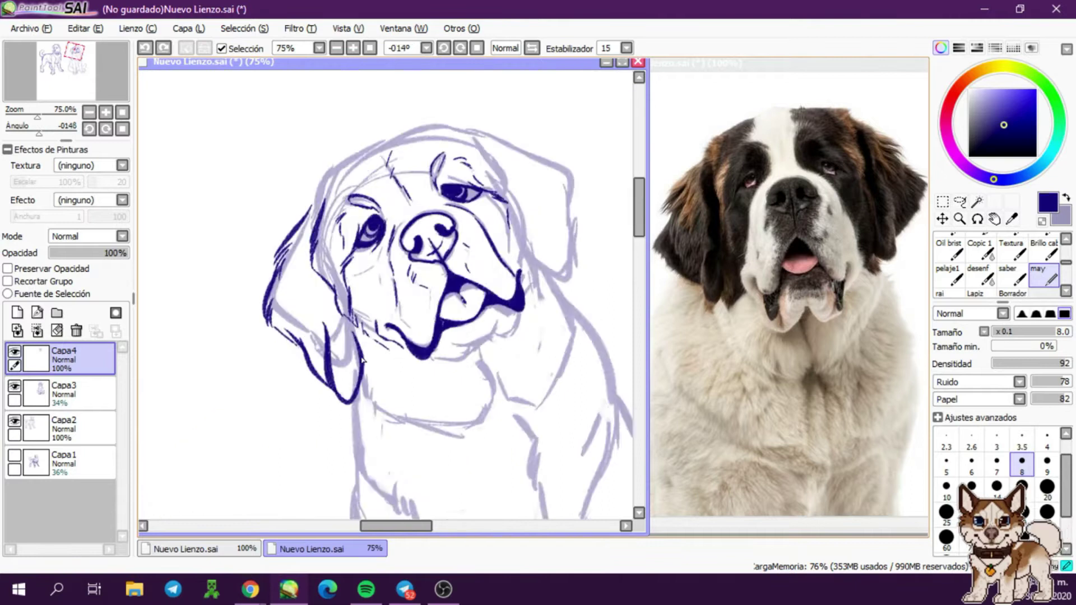
Ink the top of the Saint Bernard's head and the outlines of both ears over the rough sketch
drag(363, 361, 341, 179)
key(h)
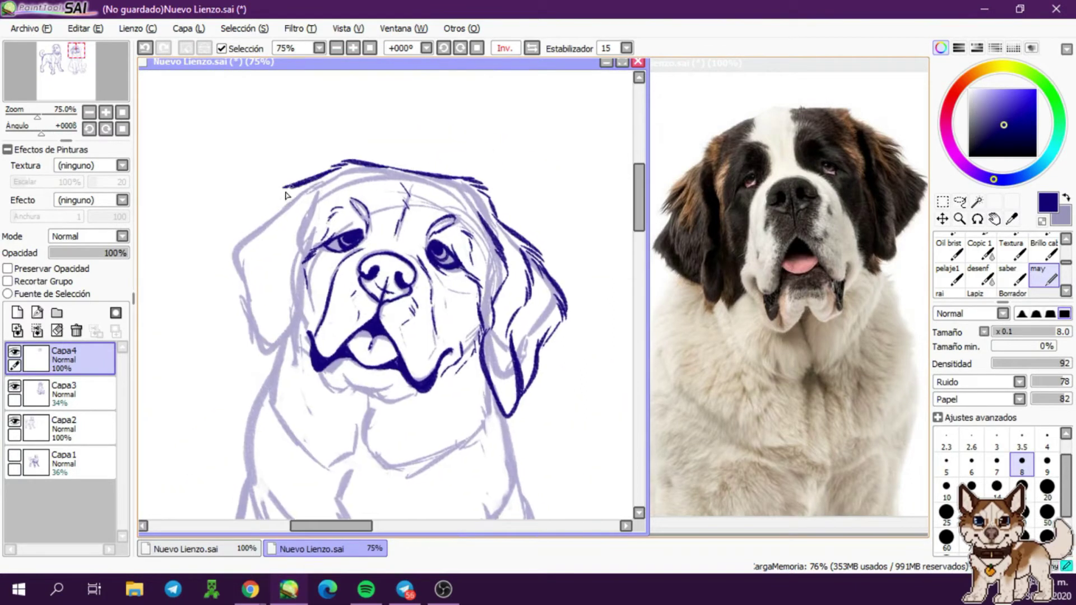
drag(233, 255, 582, 308)
key(h)
drag(296, 371, 354, 325)
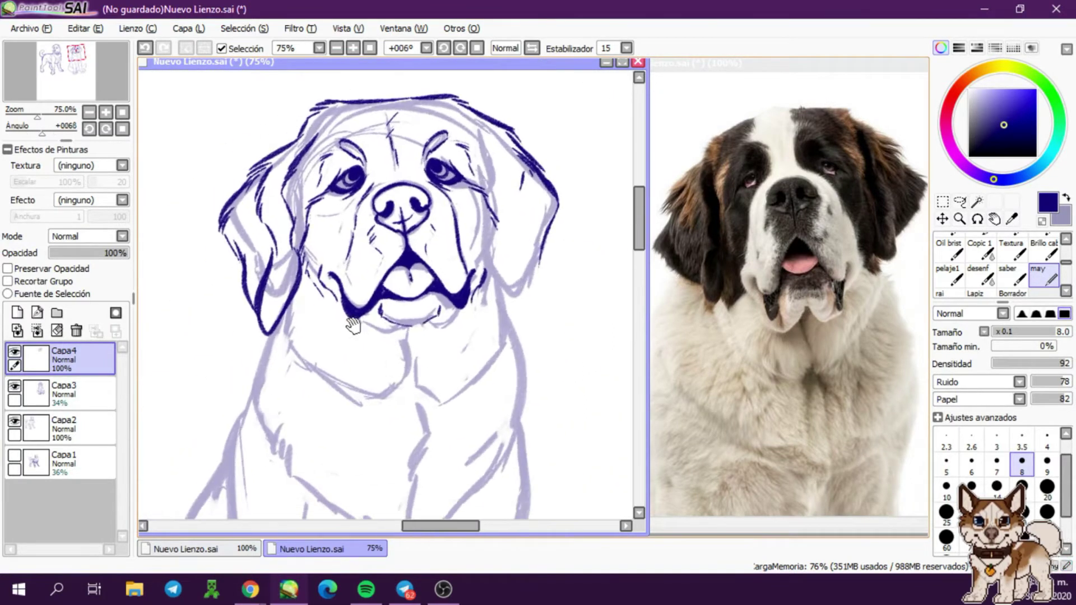
Ink the Saint Bernard's chin, far ear, barrel collar and chest fur, hiding sketch layer Capa3 to check the lines
drag(474, 305, 397, 365)
click(14, 386)
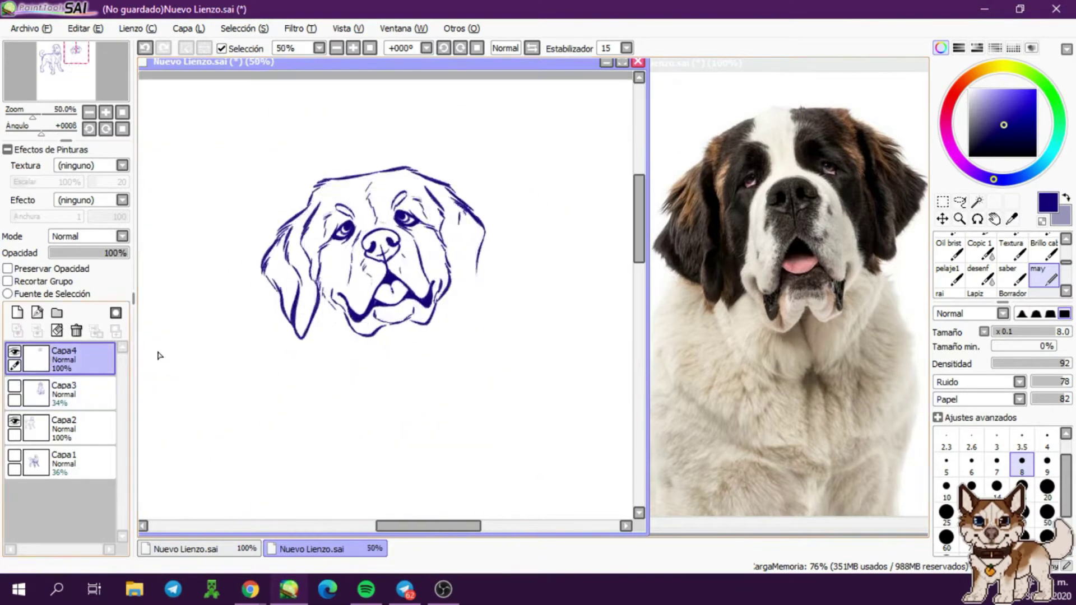
drag(473, 244, 356, 290)
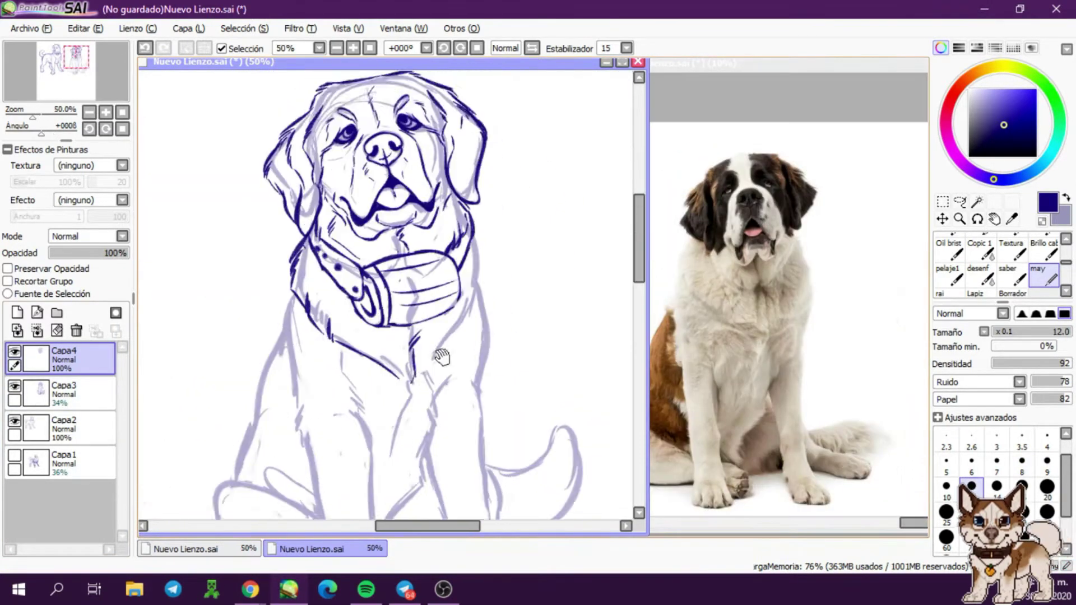
drag(426, 314, 346, 340)
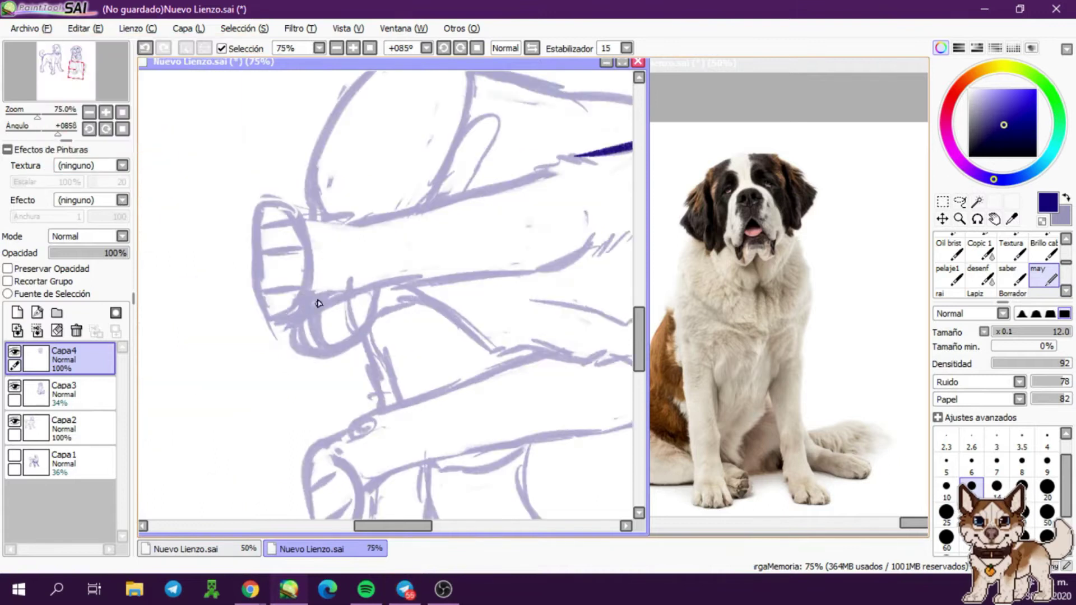
Ink the Saint Bernard's legs, paws and curled tail, and transform the finished line art
mouse_move(312, 301)
mouse_down()
mouse_move(440, 303)
mouse_move(271, 233)
mouse_up()
scroll(254, 273, down, 3)
click(123, 129)
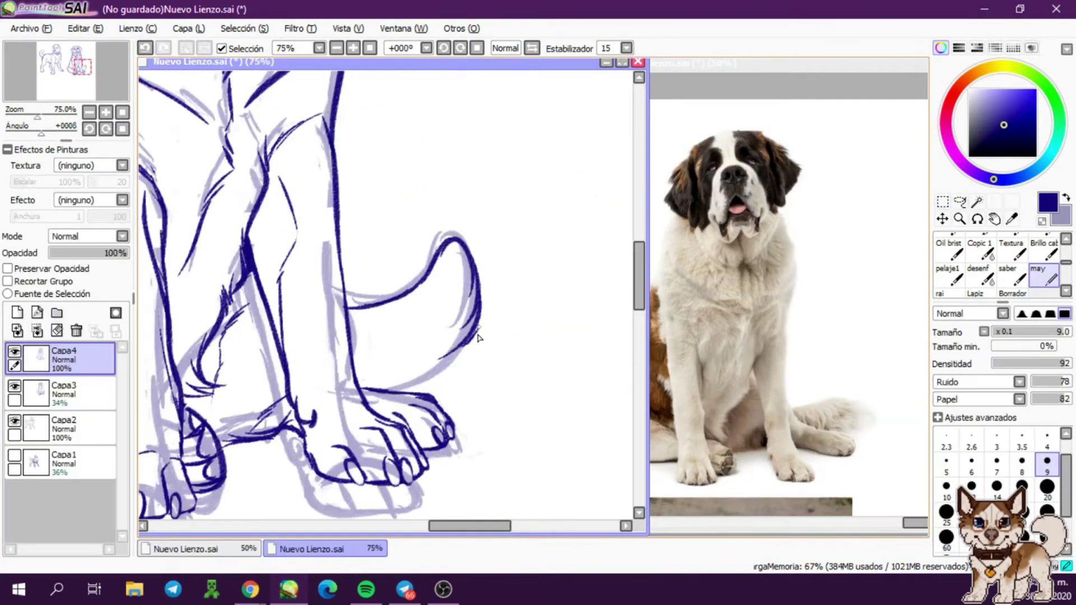
scroll(479, 338, down, 1)
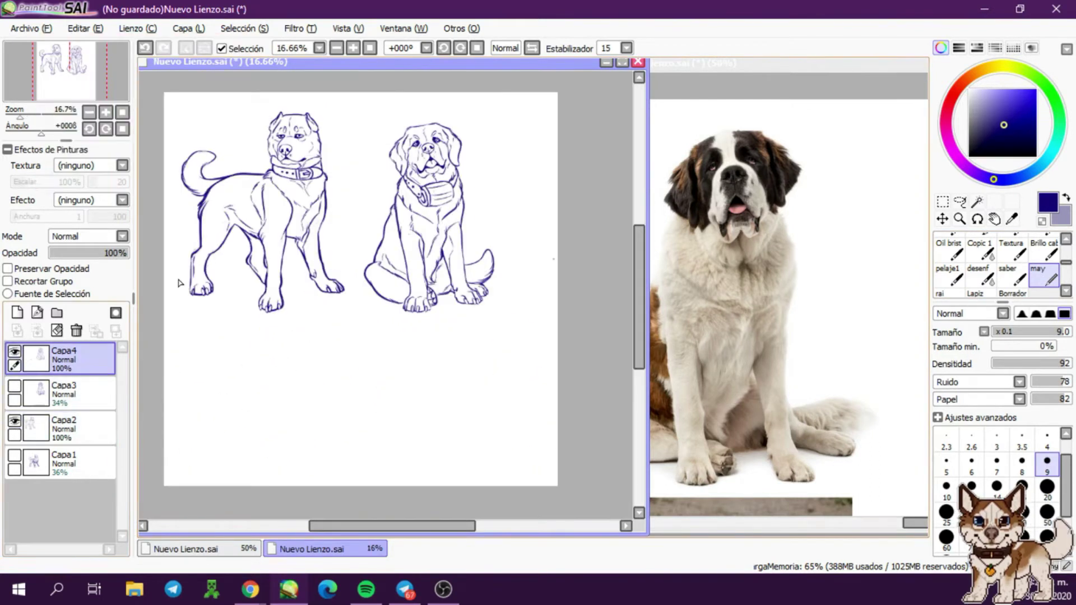
key(ctrl+t)
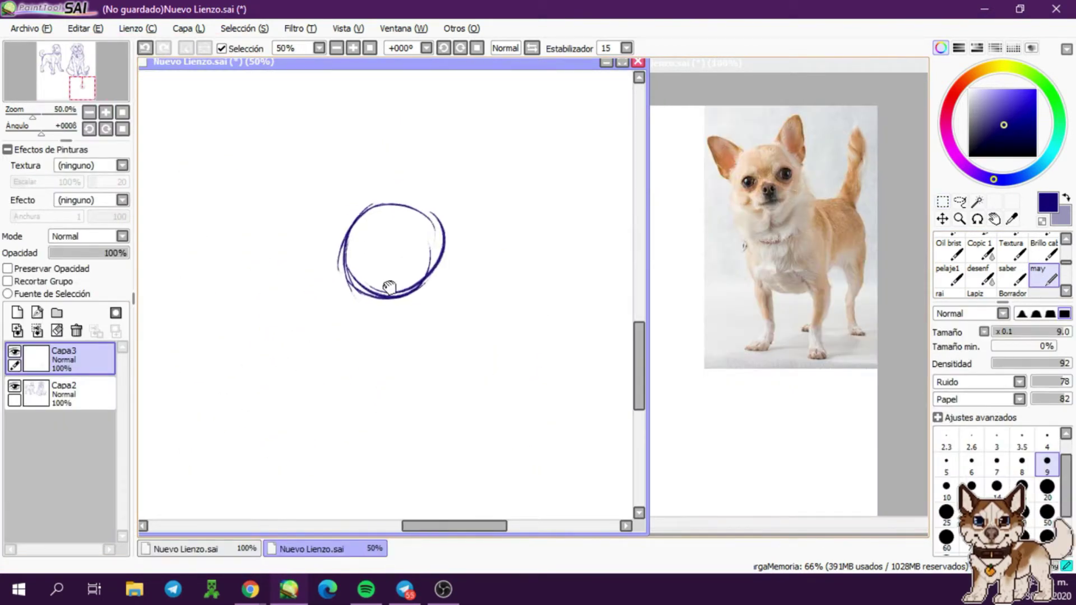
Rough out the chihuahua in a play-bow pose below the Saint Bernard: head circle, muzzle, body, legs, tail and ear
drag(389, 287, 463, 302)
mouse_move(331, 230)
mouse_down()
mouse_move(412, 258)
mouse_move(396, 357)
mouse_up()
scroll(366, 290, down, 1)
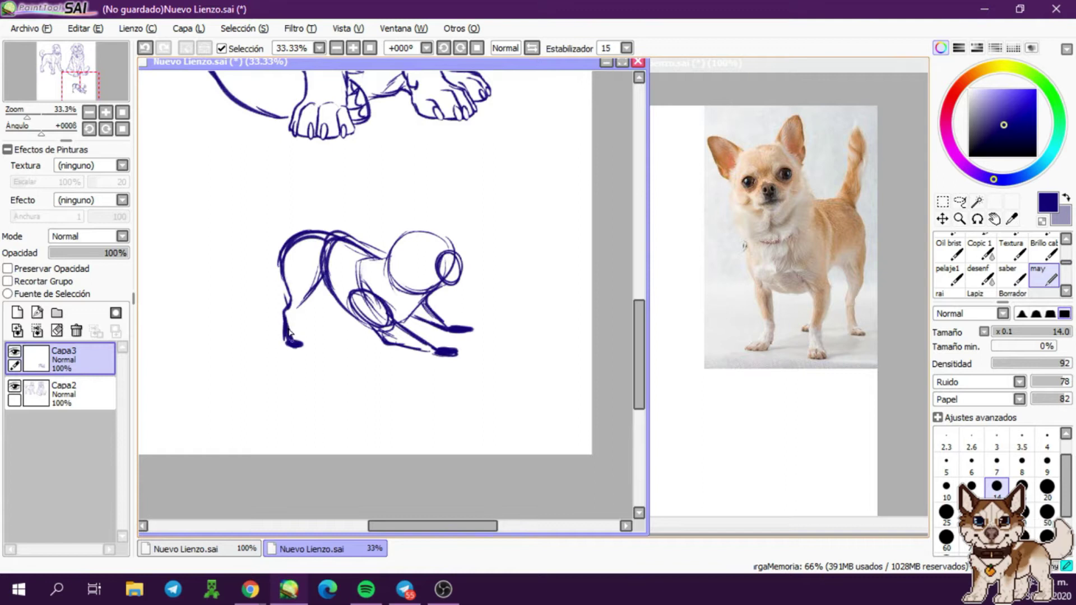
drag(358, 259, 392, 238)
drag(279, 247, 313, 182)
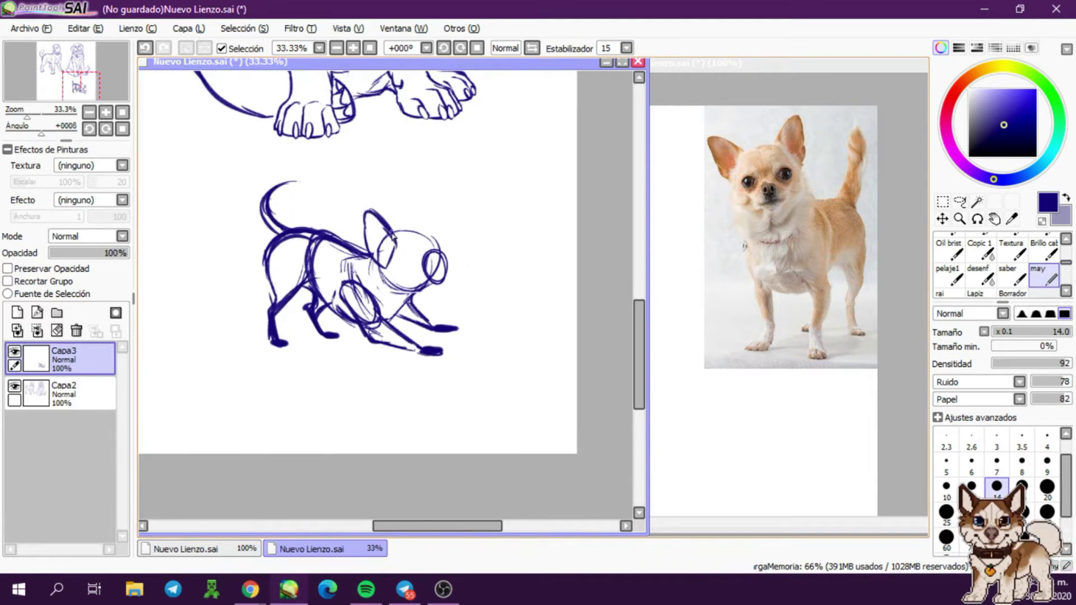
Sketch the chihuahua's ears, eyes, nose and mouth with a size 8 brush
scroll(397, 236, up, 1)
scroll(443, 222, up, 1)
key(bracketleft)
key(bracketleft)
key(bracketleft)
key(bracketleft)
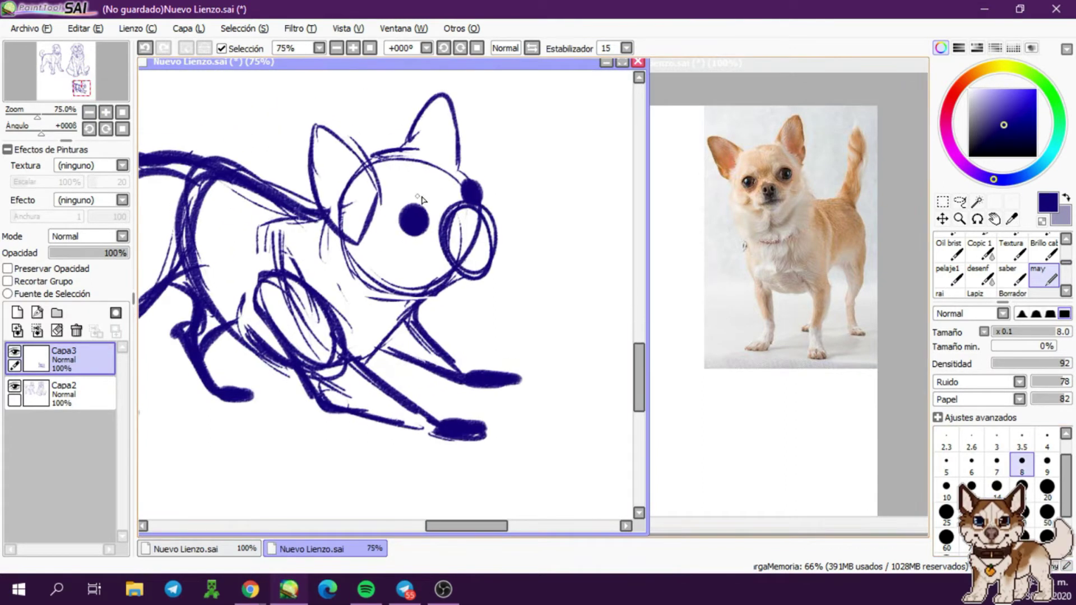
drag(489, 213, 498, 242)
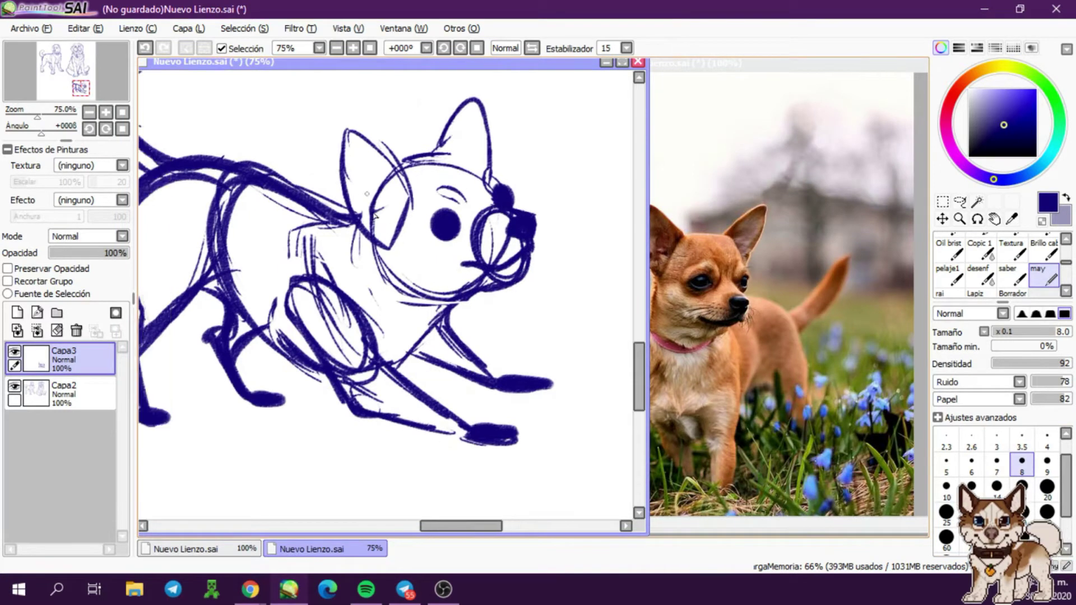
Ink the chihuahua's nose, mouth, lower jaw and far eye on layer Capa4 with a size 6 brush
drag(273, 212, 261, 231)
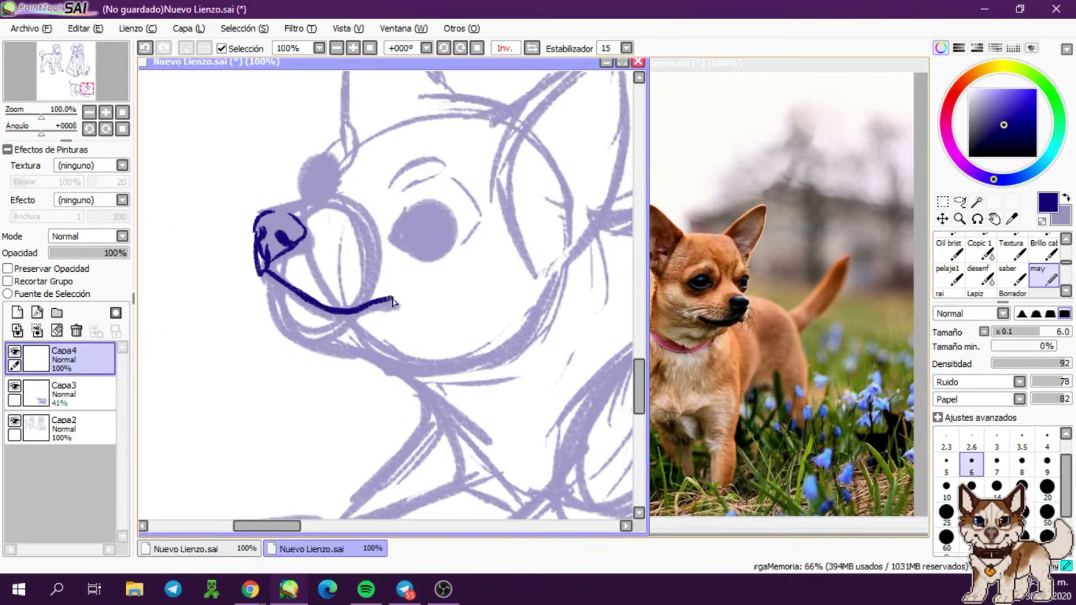
drag(392, 302, 407, 299)
drag(273, 287, 259, 305)
mouse_move(277, 299)
mouse_down()
mouse_move(296, 296)
mouse_move(420, 349)
mouse_up()
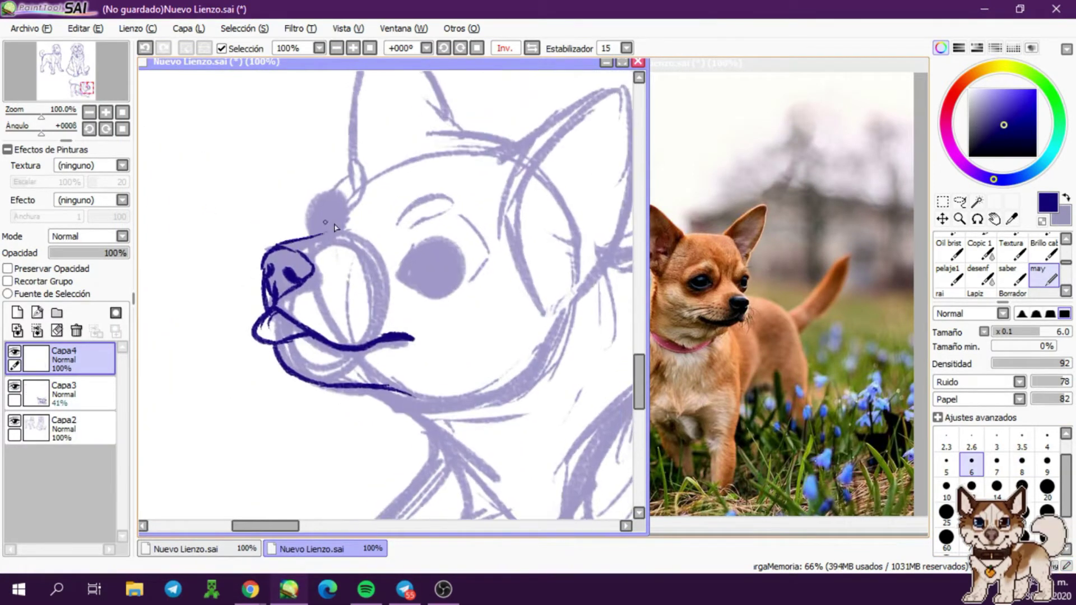
drag(315, 240, 302, 211)
Adjust the near eye's placement on sketch layer Capa3 and resume inking the eyes on Capa4 with the may brush
click(62, 392)
mouse_move(371, 297)
mouse_down()
mouse_move(477, 302)
mouse_move(400, 241)
mouse_move(435, 270)
mouse_move(382, 271)
mouse_move(383, 284)
mouse_move(392, 262)
mouse_move(396, 289)
mouse_up()
click(942, 219)
click(62, 359)
click(1044, 274)
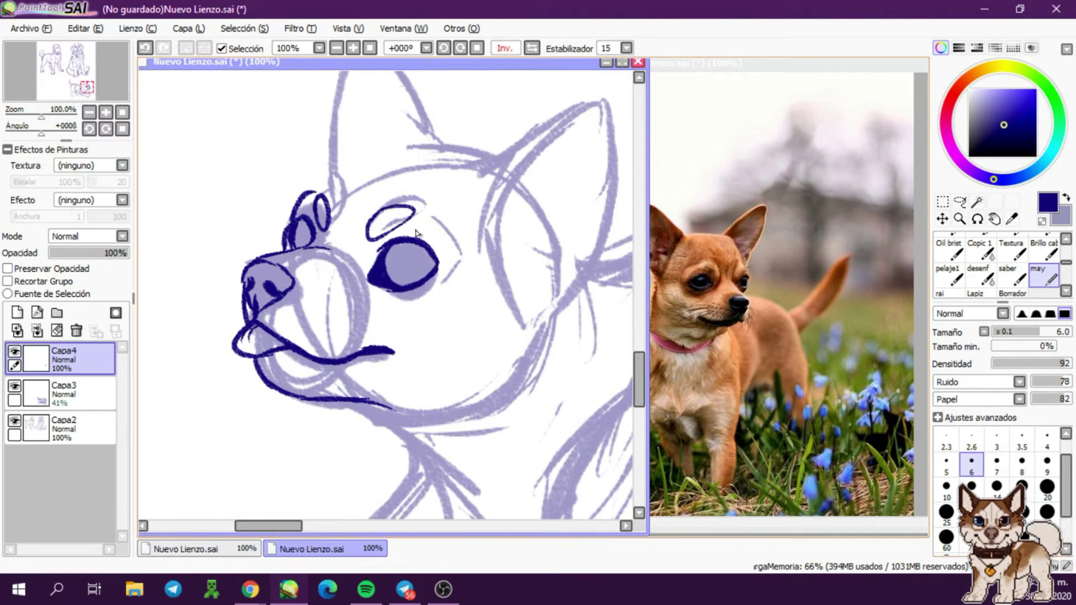
Ink the chihuahua's cheek, head outline, ears and the front of its neck
drag(387, 364, 463, 348)
drag(466, 264, 493, 338)
drag(359, 291, 440, 401)
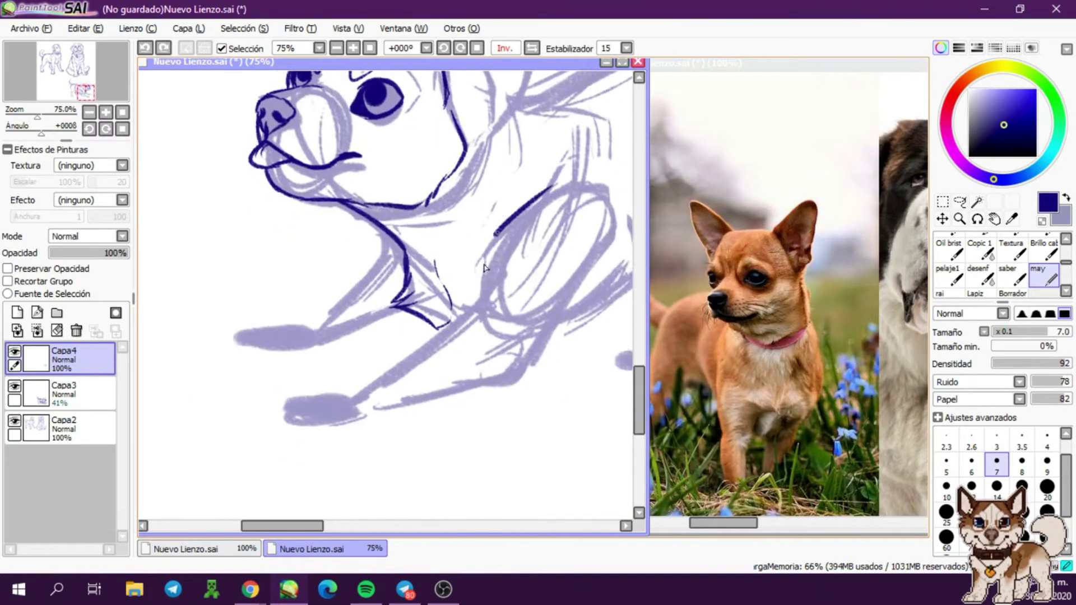
Ink the chihuahua's stretched forelegs and their paws
drag(493, 238, 344, 392)
drag(393, 356, 347, 399)
scroll(412, 387, down, 1)
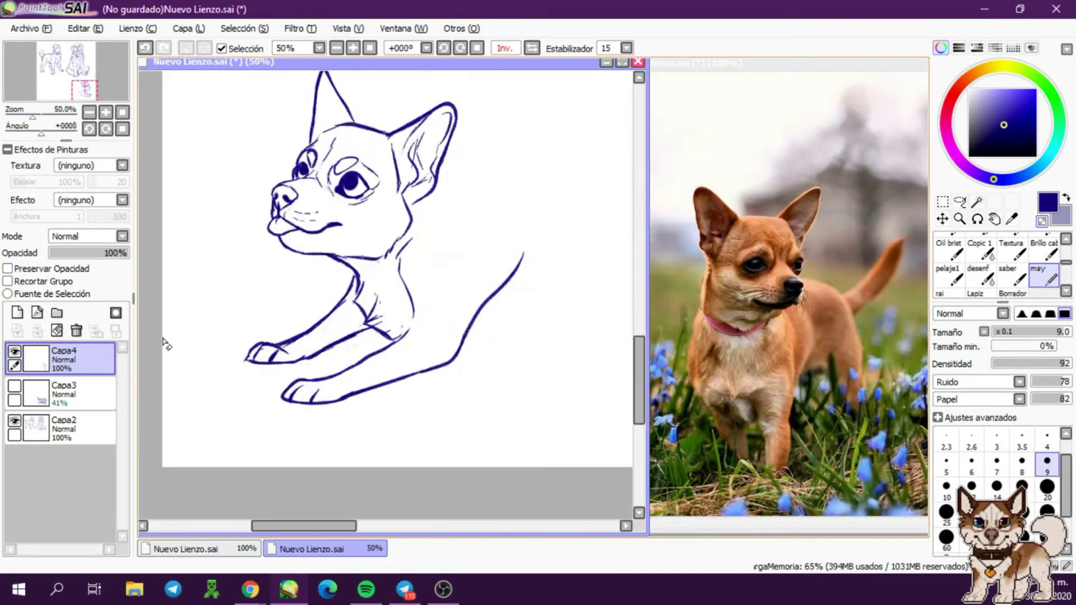
Ink the chihuahua's back, shoulder, belly, haunch and hind legs with a size 12 brush
key(bracketright)
key(bracketright)
mouse_move(432, 208)
mouse_down()
mouse_move(439, 240)
mouse_move(572, 162)
mouse_up()
drag(454, 257, 391, 213)
drag(472, 206, 464, 186)
drag(429, 259, 361, 303)
drag(485, 212, 419, 274)
drag(426, 291, 393, 263)
drag(428, 312, 392, 281)
drag(473, 330, 439, 358)
drag(439, 359, 360, 374)
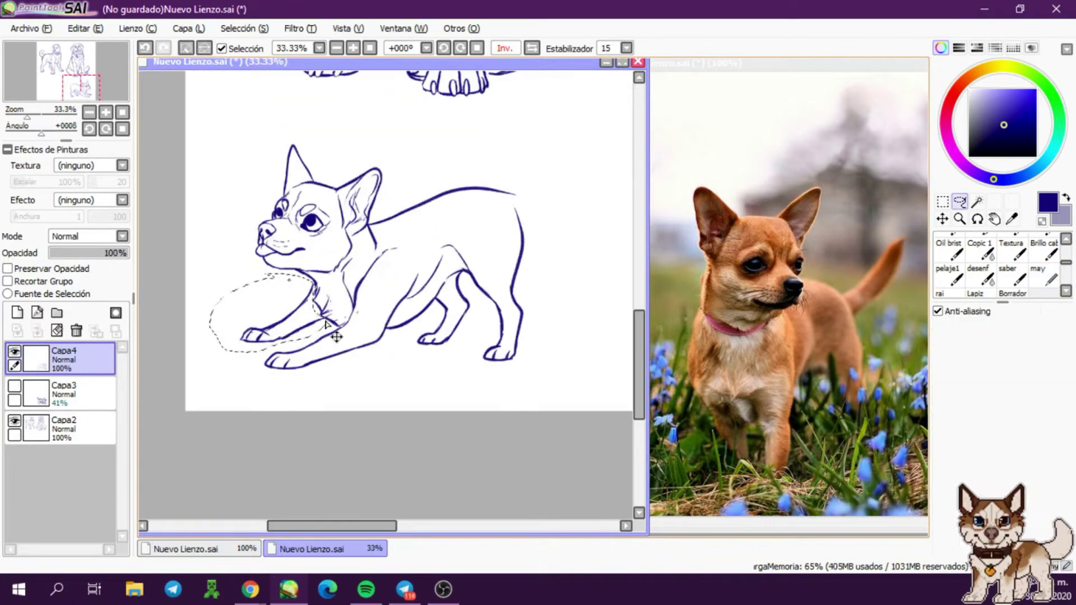
Lasso the chihuahua's far foreleg and apply a free transform to adjust it
drag(247, 301, 337, 356)
key(ctrl+t)
key(Return)
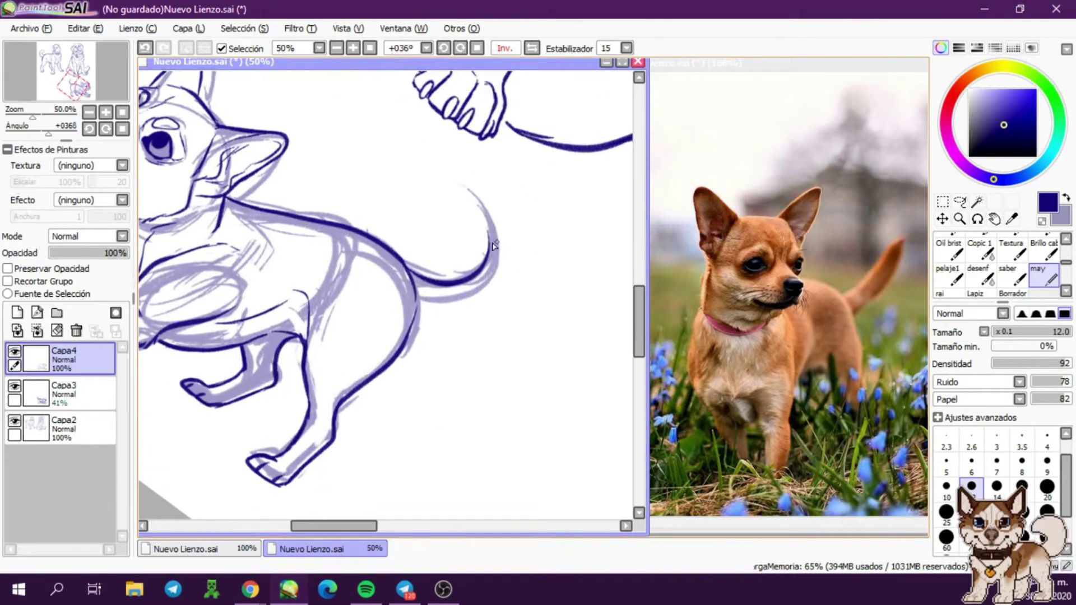
Ink the chihuahua's curled tail and back line, and detail the toes of the hind paws
drag(495, 212, 486, 302)
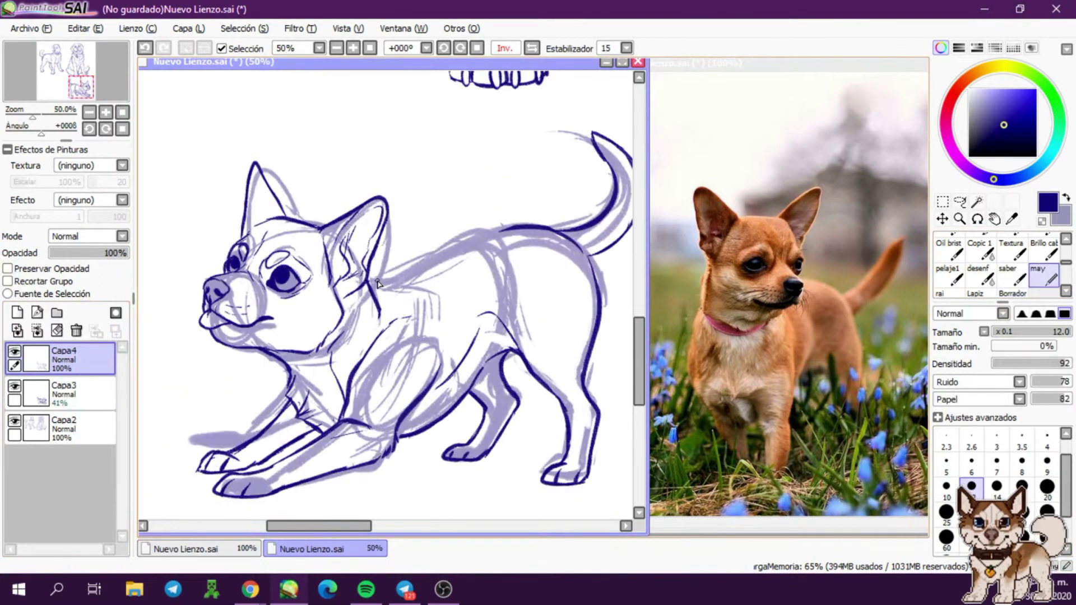
drag(424, 261, 391, 282)
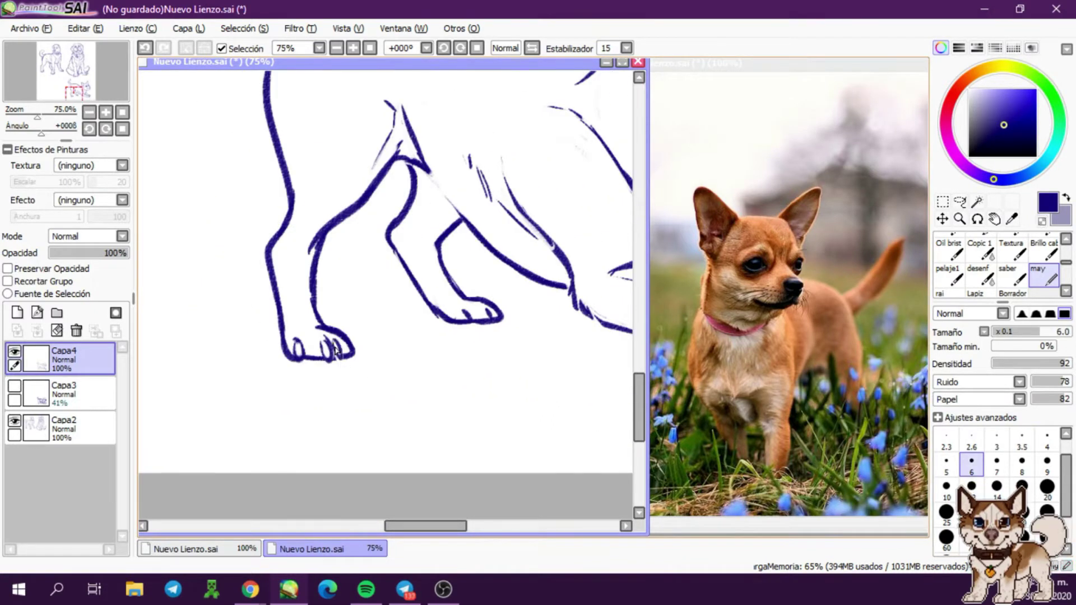
drag(307, 359, 277, 360)
drag(445, 344, 403, 352)
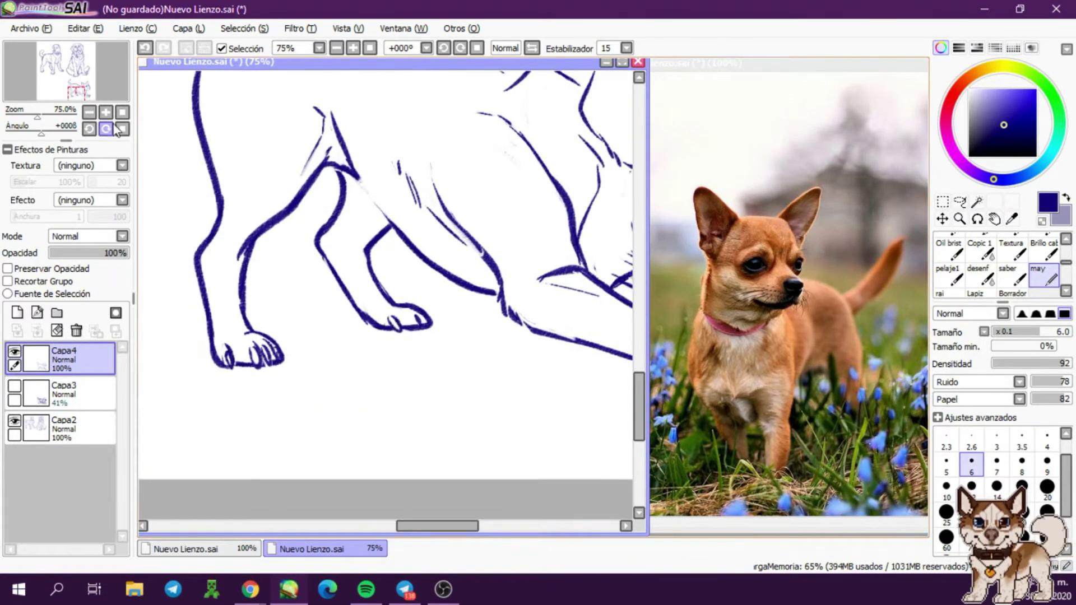
key(h)
key(ctrl+plus)
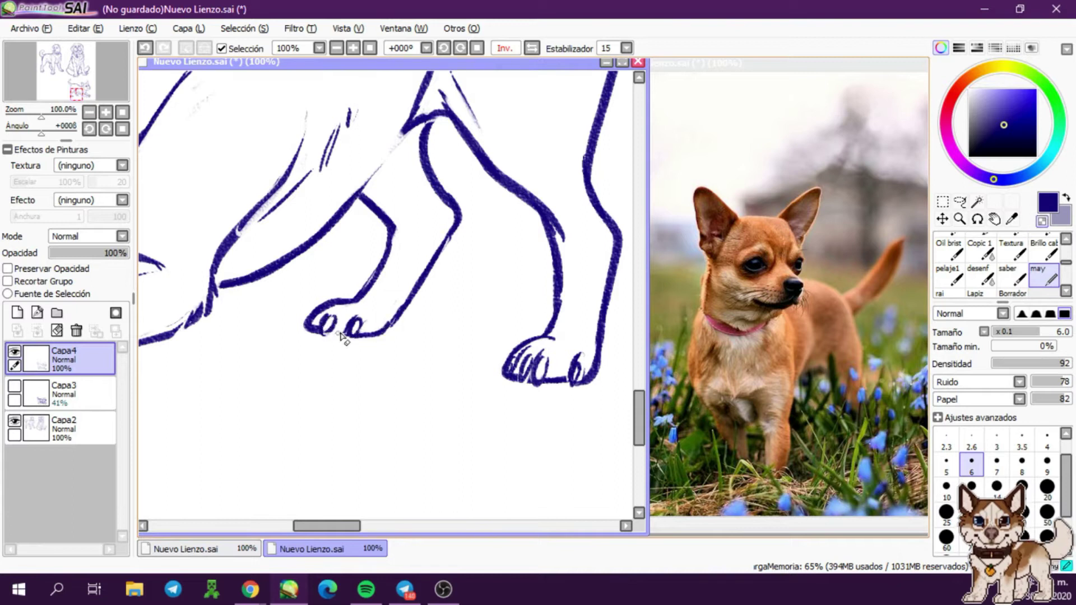
drag(315, 331, 311, 331)
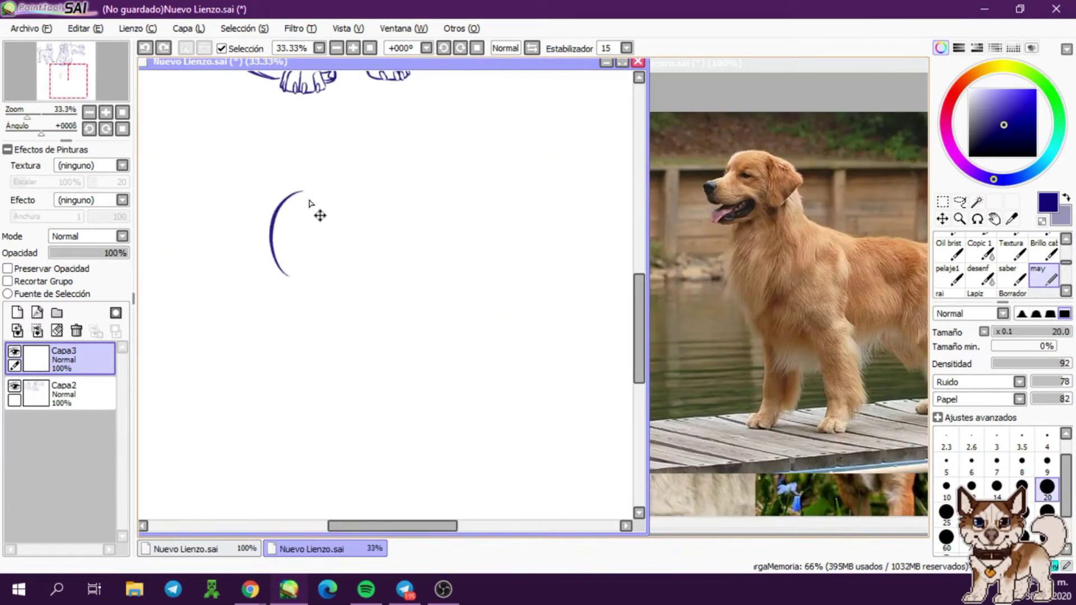
Rough in the golden retriever's head circle, neck, chest, back and hind legs on layer Capa3 with a size 20 brush
mouse_move(318, 211)
mouse_down()
mouse_move(356, 291)
mouse_move(387, 312)
mouse_up()
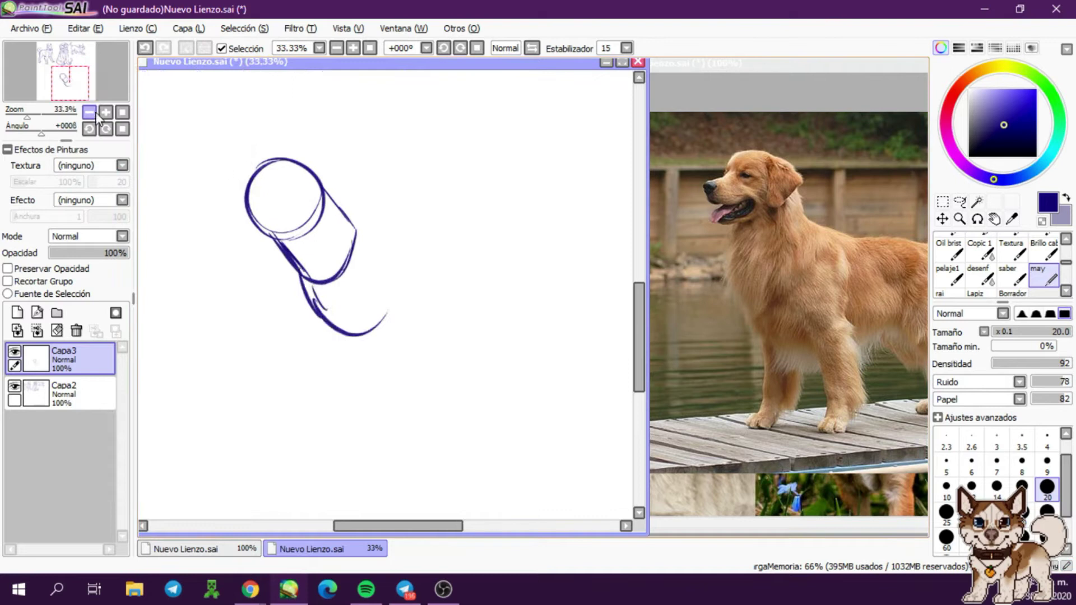
click(89, 112)
mouse_move(450, 272)
mouse_down()
mouse_move(413, 285)
mouse_move(480, 342)
mouse_move(504, 346)
mouse_move(530, 381)
mouse_up()
mouse_move(399, 297)
mouse_down()
mouse_move(422, 329)
mouse_move(447, 328)
mouse_up()
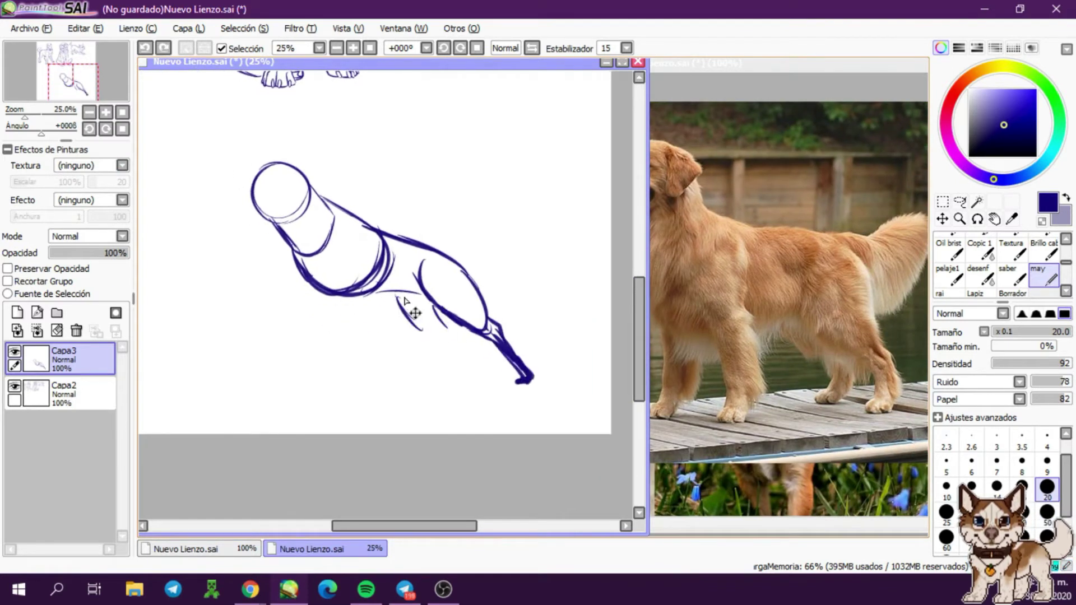
Sketch the golden retriever's shoulder and bent forelegs in a leaping pose
mouse_move(317, 283)
mouse_down()
mouse_move(349, 233)
mouse_move(342, 291)
mouse_move(362, 288)
mouse_up()
mouse_move(322, 305)
mouse_down()
mouse_move(294, 288)
mouse_move(287, 322)
mouse_up()
scroll(286, 322, up, 3)
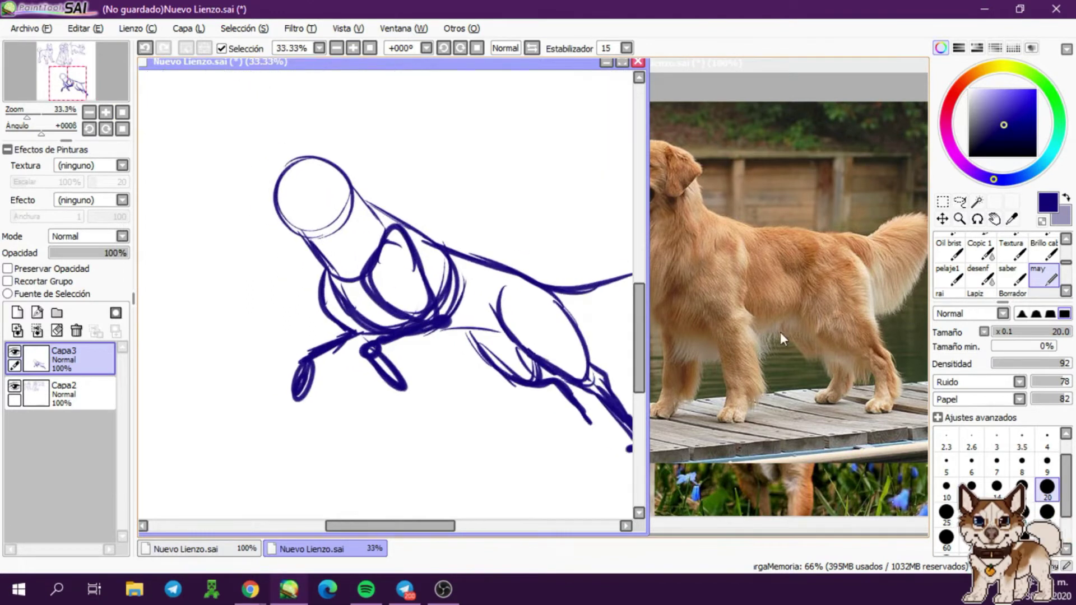
Block in the golden retriever's forehead and muzzle beside the head circle with a size 9 brush
scroll(781, 332, up, 2)
scroll(273, 173, up, 2)
key(bracketleft)
key(bracketleft)
key(bracketleft)
key(bracketleft)
key(bracketleft)
mouse_move(293, 155)
mouse_down()
mouse_move(270, 187)
mouse_move(274, 179)
mouse_up()
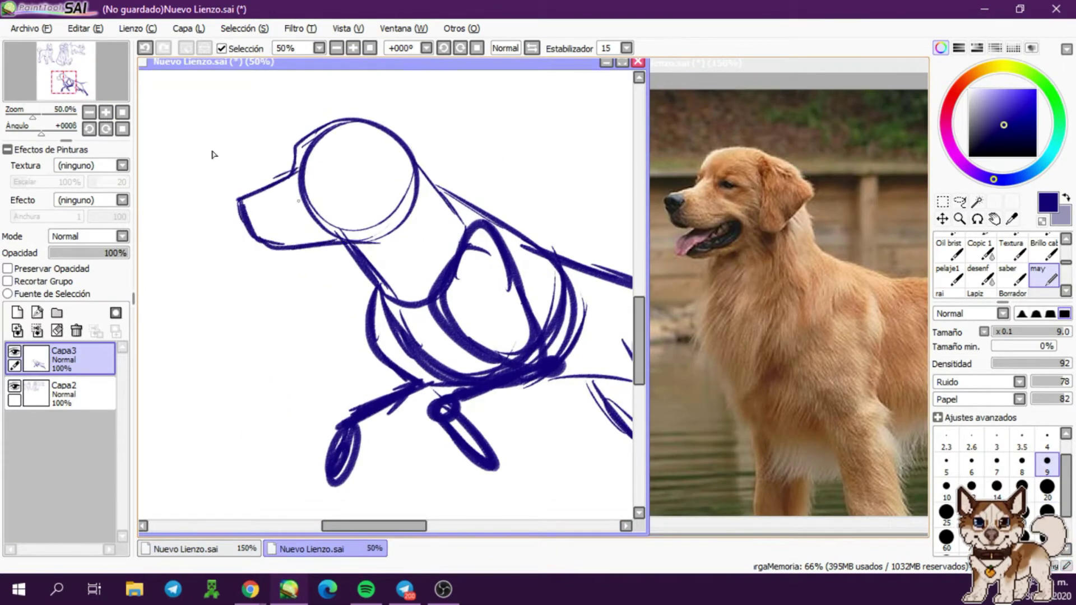
Draw the golden retriever's nose and open mouth with a size 6 brush
scroll(271, 209, up, 2)
key(bracketleft)
key(bracketleft)
key(bracketleft)
drag(443, 238, 336, 291)
key(ctrl+z)
drag(419, 249, 332, 283)
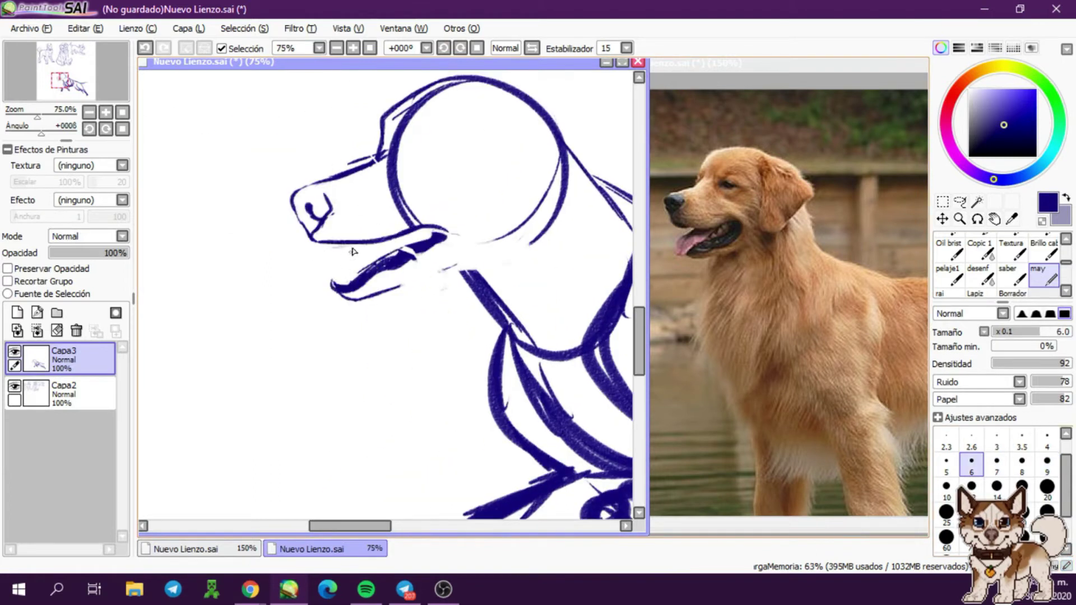
drag(392, 246, 319, 241)
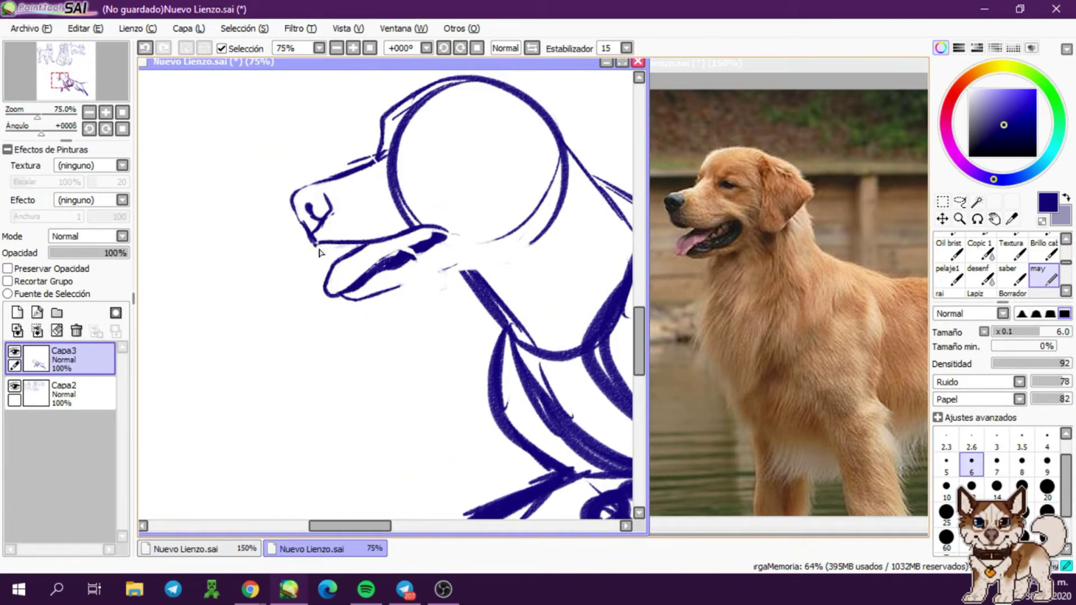
Add the golden retriever's teeth and dark mouth interior, and redraw the muzzle bridge and forehead
scroll(398, 256, up, 1)
drag(380, 249, 467, 229)
mouse_move(367, 252)
mouse_down()
mouse_move(332, 283)
mouse_move(355, 297)
mouse_up()
mouse_move(456, 247)
mouse_down()
mouse_move(392, 276)
mouse_move(399, 257)
mouse_move(419, 250)
mouse_up()
scroll(368, 194, down, 1)
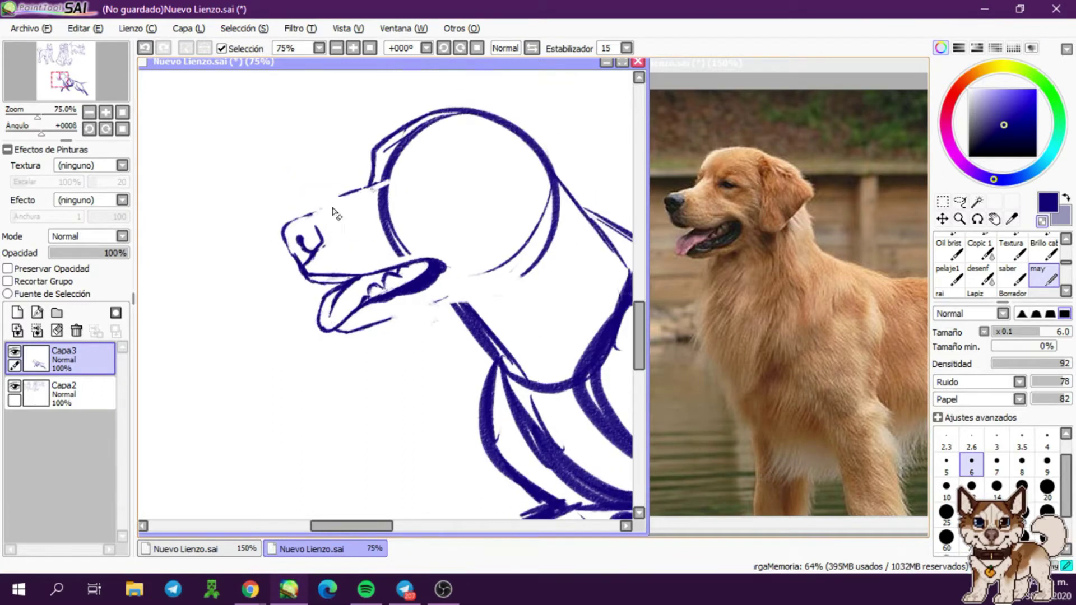
drag(361, 188, 375, 140)
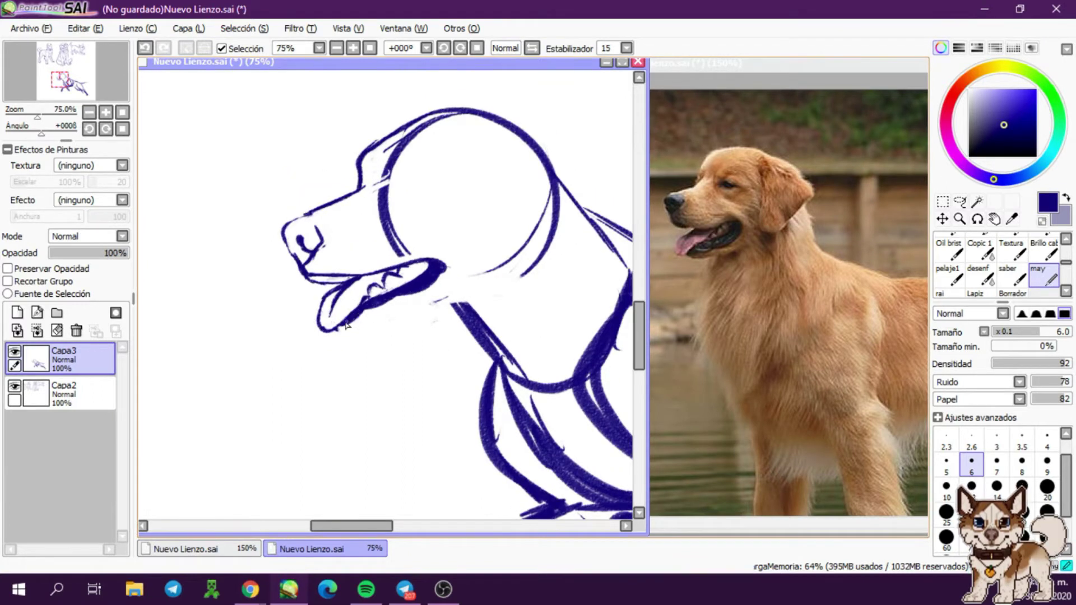
Draw the golden retriever's eye and brow, and refine the nose and muzzle bridge with a size 7 brush
key(bracketright)
mouse_move(417, 177)
mouse_down()
mouse_move(393, 189)
mouse_move(395, 169)
mouse_up()
drag(403, 150, 391, 175)
drag(298, 239, 323, 245)
drag(340, 198, 361, 191)
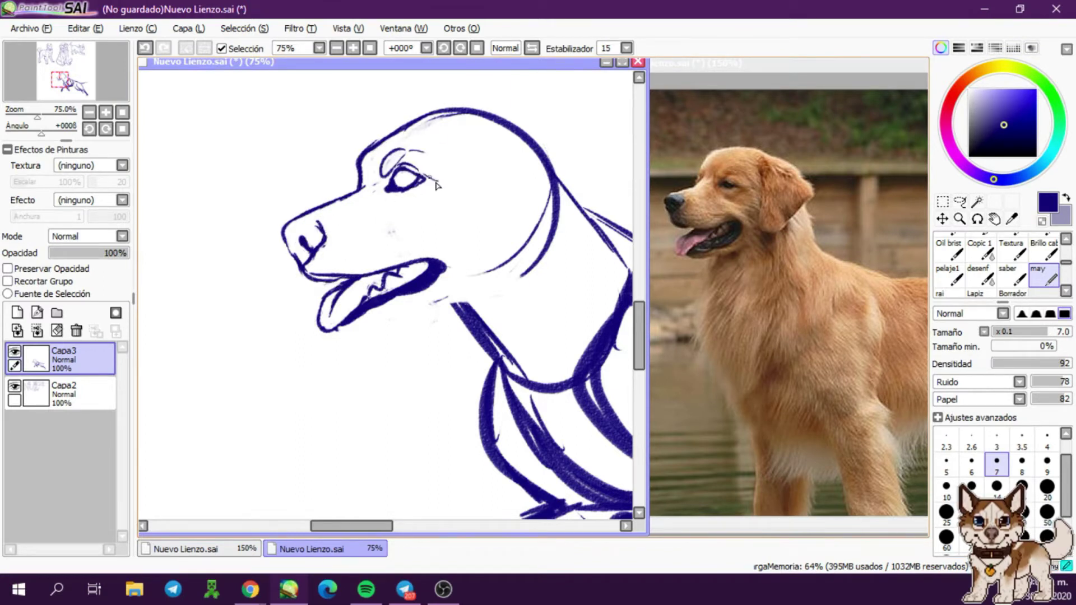
Draw the golden retriever's hanging ear over the back of the head circle with a size 9 brush
scroll(119, 115, down, 1)
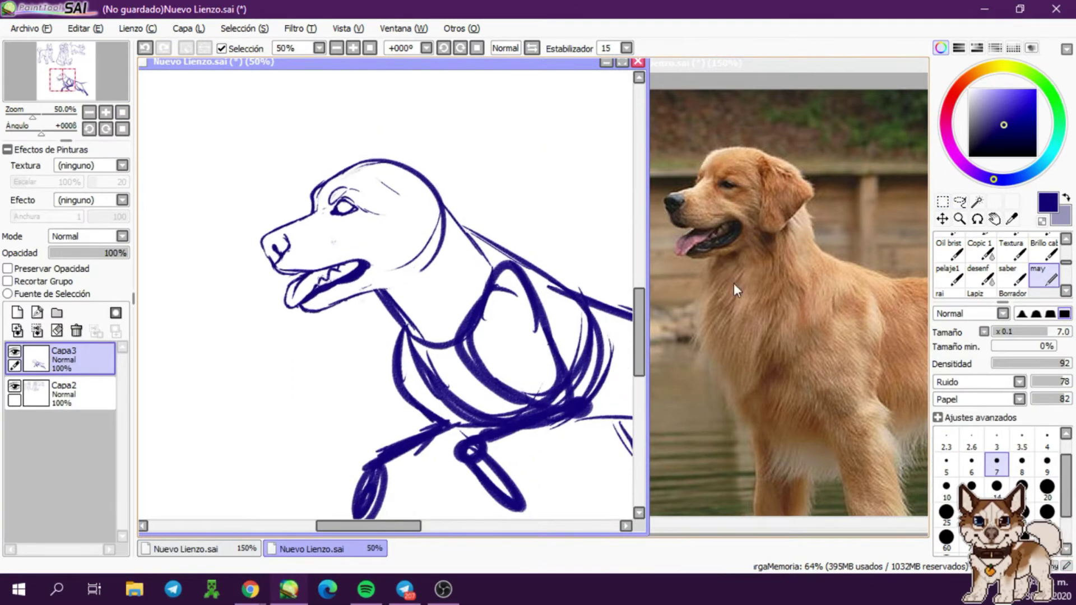
key(bracketright)
key(bracketright)
drag(391, 193, 443, 238)
drag(443, 196, 451, 244)
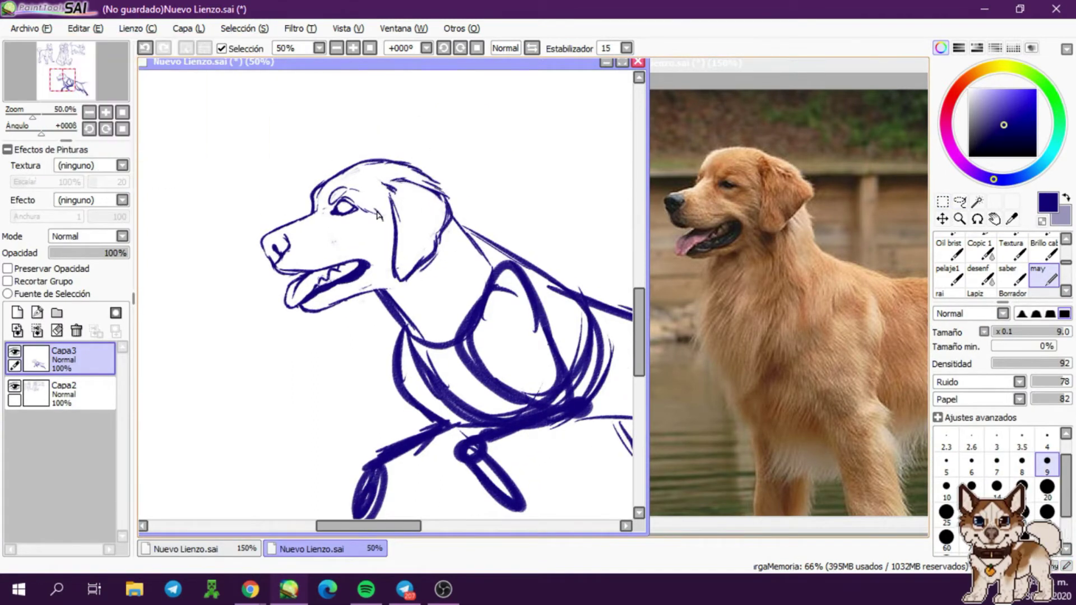
Darken the golden retriever's pupil, add a cheek line and ink the throat over the faded body sketch
drag(354, 264, 360, 257)
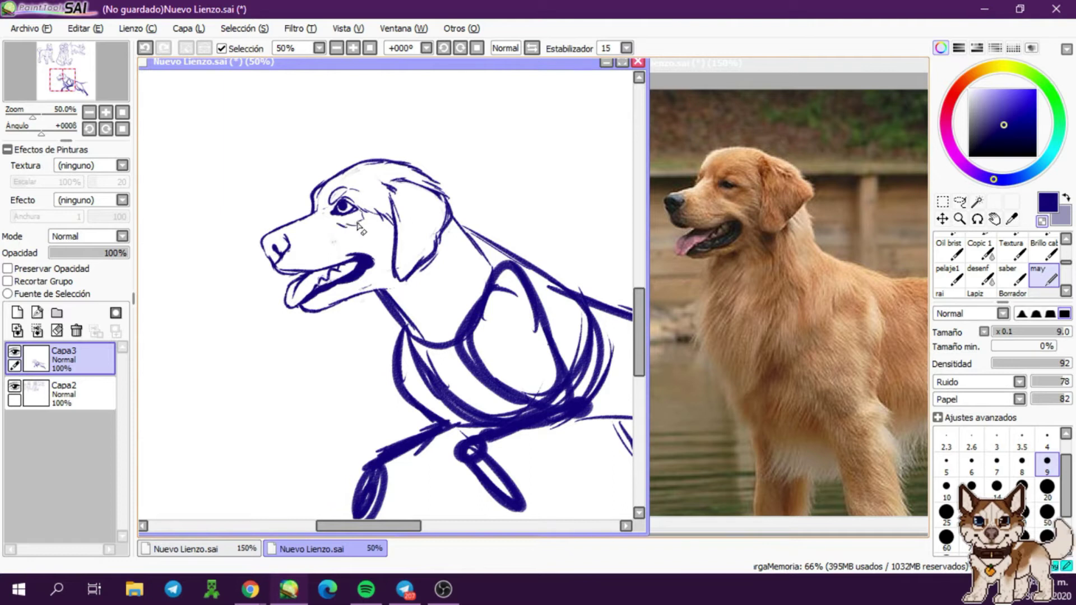
scroll(361, 226, up, 1)
scroll(500, 234, down, 3)
key(l)
drag(349, 208, 298, 266)
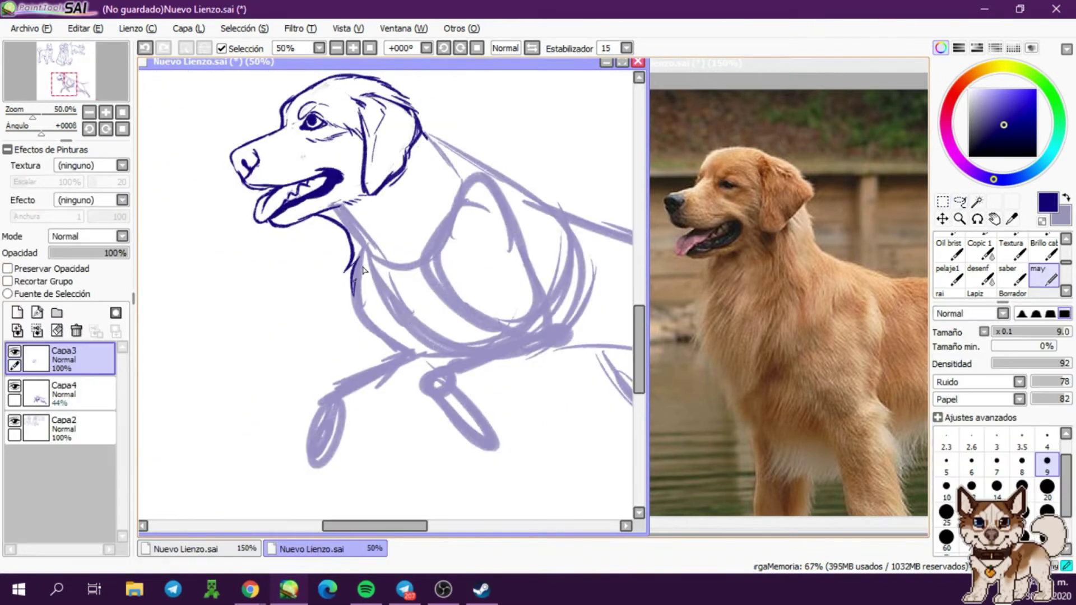
Ink the golden retriever's chest fur and near front leg, including the paw and the feathering behind the leg
drag(460, 370, 343, 284)
mouse_move(372, 336)
mouse_down()
mouse_move(392, 253)
mouse_move(259, 296)
mouse_move(317, 291)
mouse_move(330, 320)
mouse_move(409, 336)
mouse_up()
key(Home)
drag(358, 162, 402, 251)
key(End)
drag(387, 331, 325, 363)
key(Home)
Ink the golden retriever's shoulder outline and the upper edge of the near front leg
drag(325, 192, 310, 266)
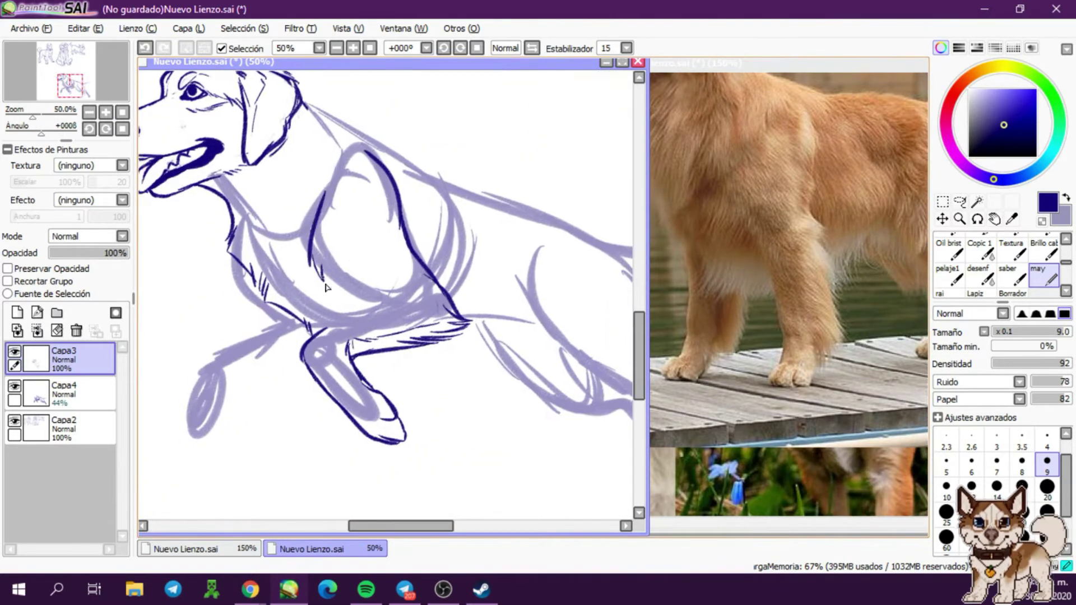
drag(312, 331, 308, 368)
key(End)
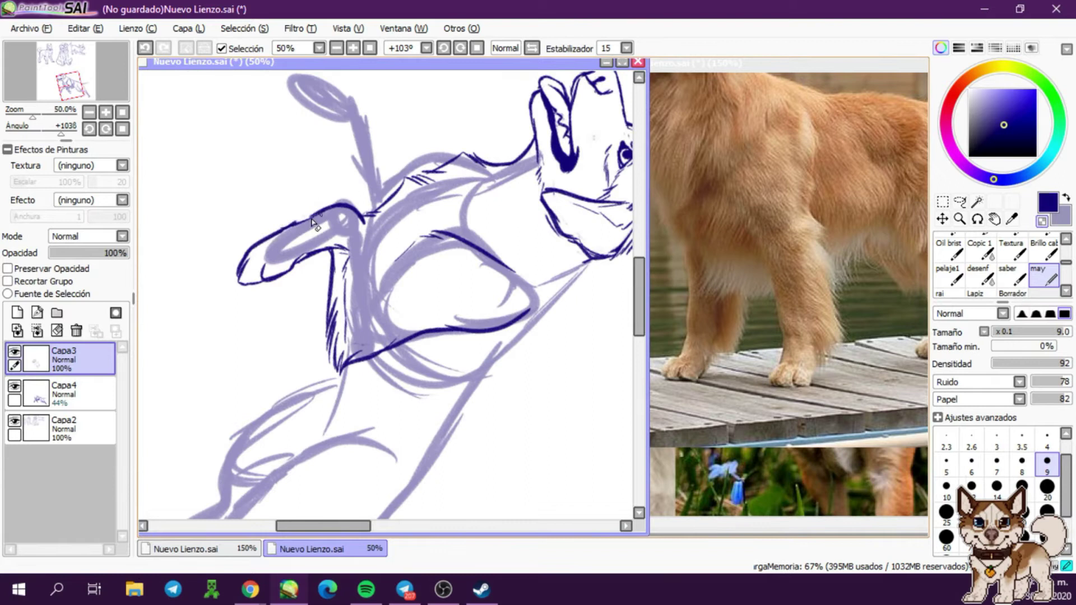
key(Home)
key(End)
key(Home)
click(109, 113)
click(107, 113)
key(ctrl+z)
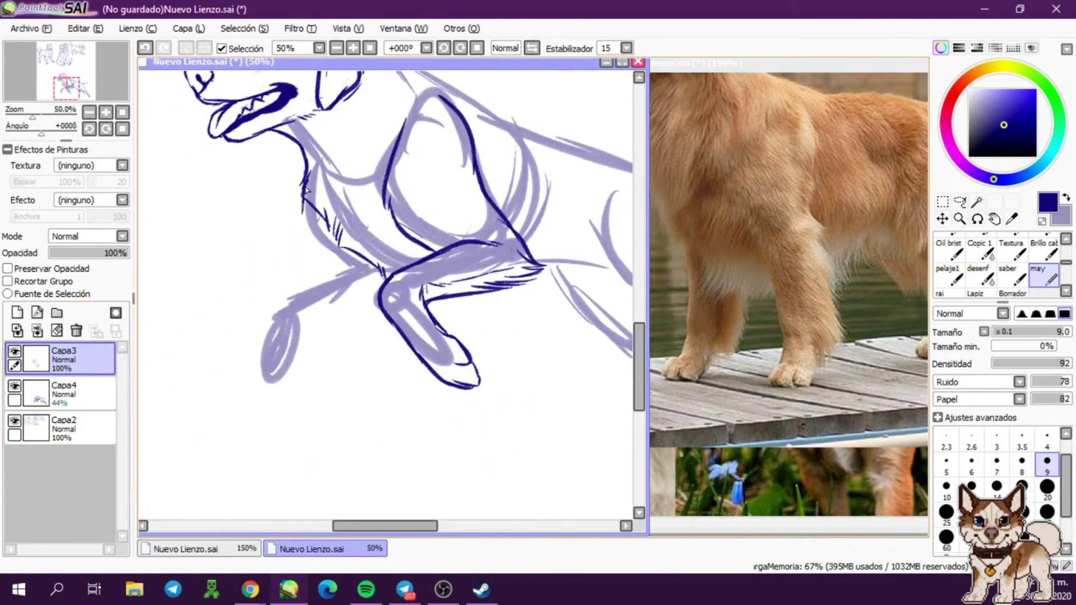
Ink the golden retriever's far front leg with its paw, toes and feathered underside, rotating the canvas to follow the strokes
drag(374, 295, 270, 258)
key(Home)
key(End)
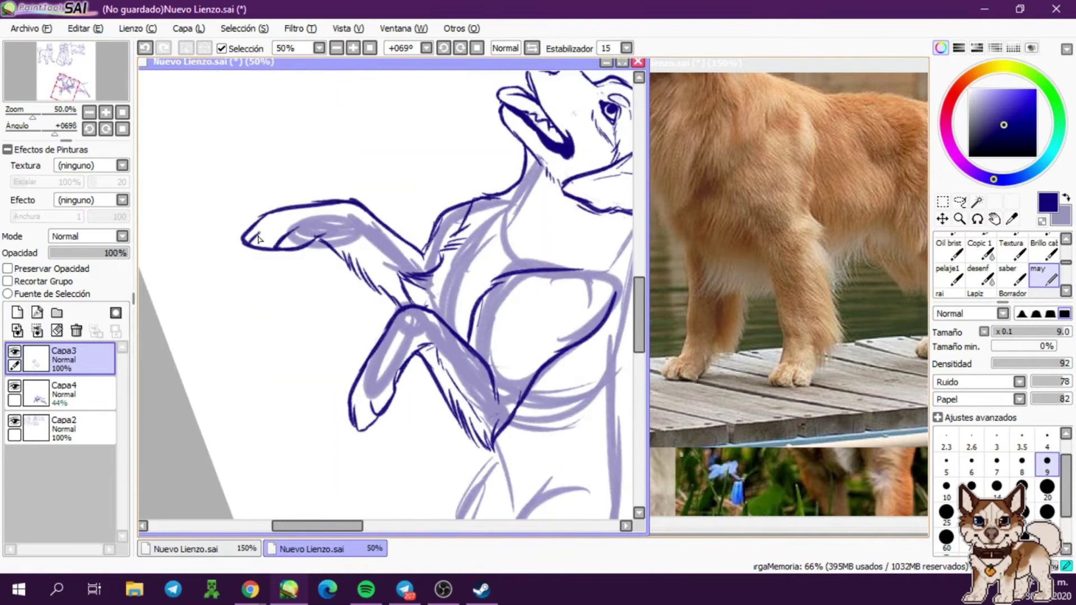
key(Home)
drag(367, 245, 372, 224)
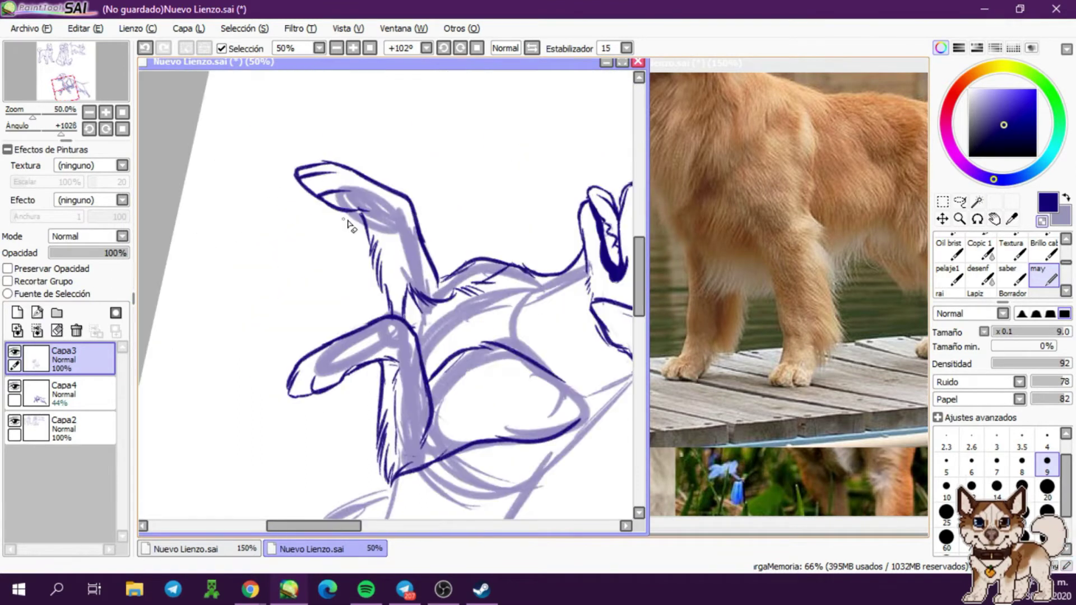
drag(470, 251, 304, 306)
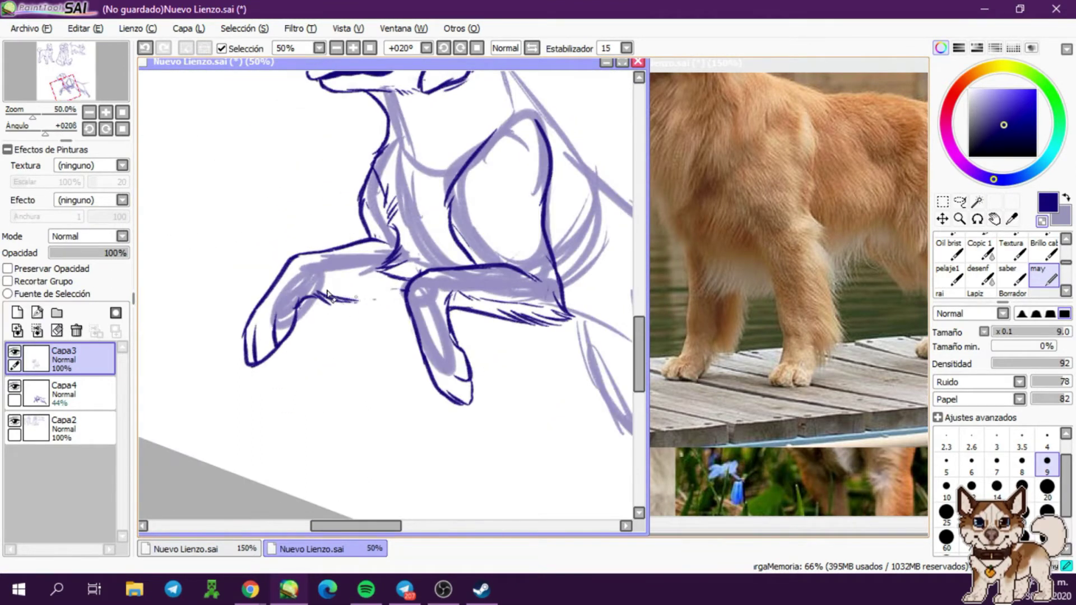
Ink the fur of the golden retriever's nape and the line running from the neck along the back
key(Home)
key(minus)
drag(346, 225, 338, 334)
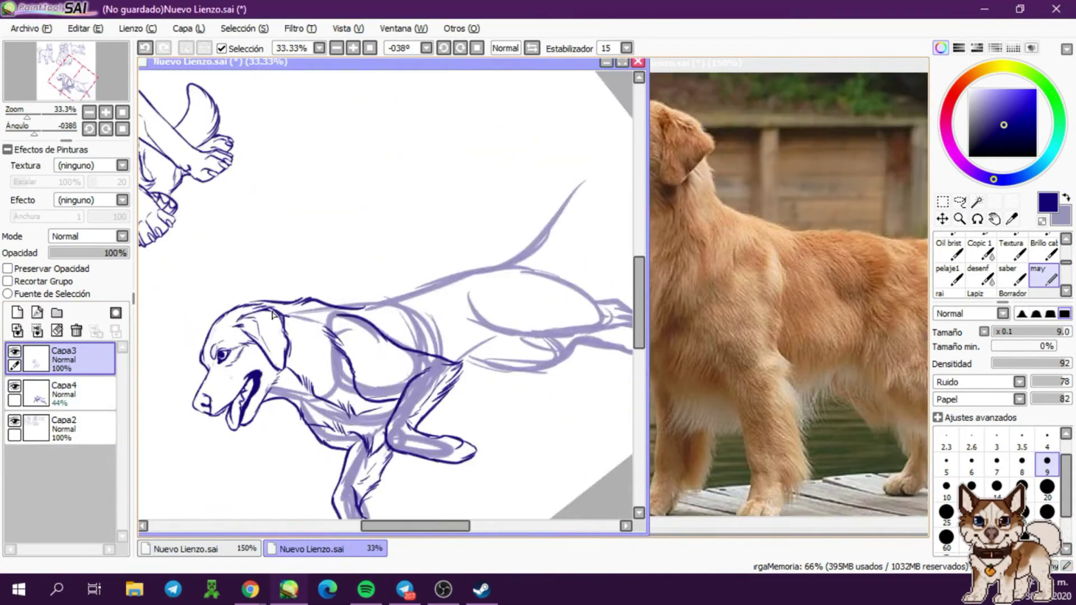
mouse_move(493, 335)
mouse_down()
mouse_move(437, 280)
mouse_move(480, 269)
mouse_move(437, 292)
mouse_move(391, 288)
mouse_up()
Ink the golden retriever's near hind leg and paw over the sketch with a size 10 brush
key(bracketright)
key(Delete)
scroll(406, 338, up, 2)
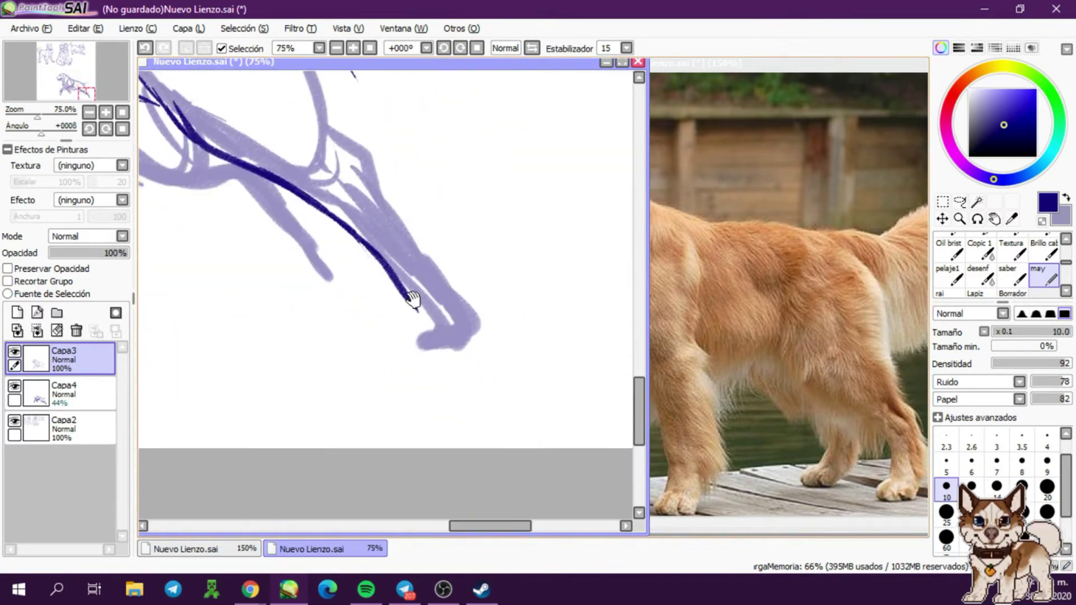
scroll(407, 338, down, 1)
mouse_move(381, 359)
mouse_down()
mouse_move(440, 355)
mouse_move(404, 359)
mouse_up()
mouse_move(372, 301)
mouse_down()
mouse_move(390, 331)
mouse_move(391, 364)
mouse_up()
scroll(301, 336, down, 3)
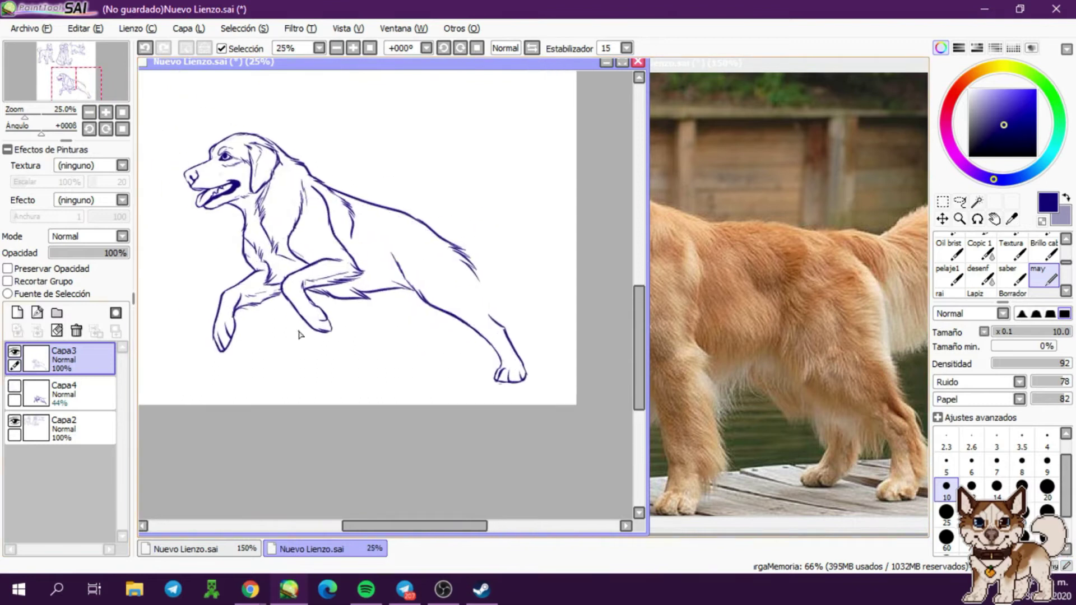
Ink the golden retriever's far hind leg and rump fur, and add belly and thigh fur with a size 9 brush
scroll(365, 280, up, 3)
scroll(427, 216, down, 2)
key(m)
key(ctrl+t)
key(Return)
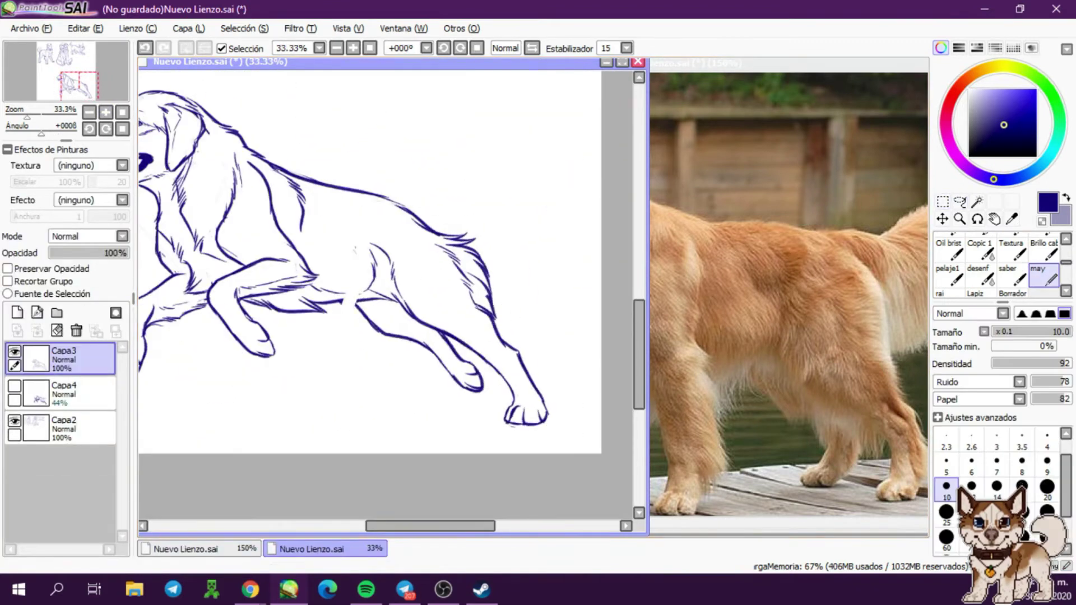
key([)
scroll(374, 284, up, 1)
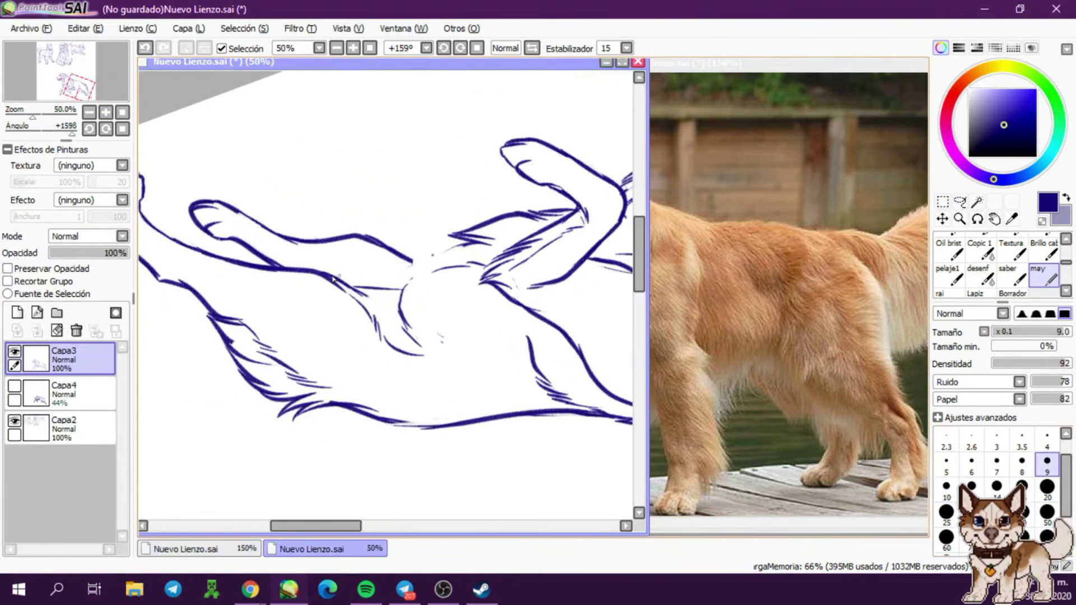
scroll(340, 315, down, 1)
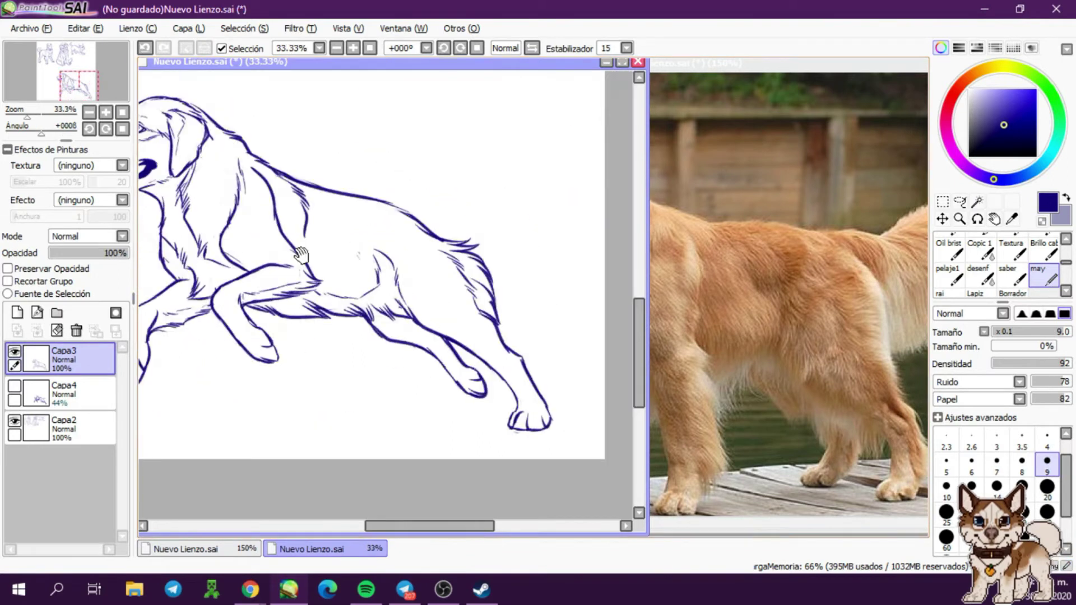
Transform the golden retriever's line art and draw its long feathered tail with a size 12 brush
key(bracketright)
key(bracketright)
key(bracketright)
key(bracketright)
key(bracketright)
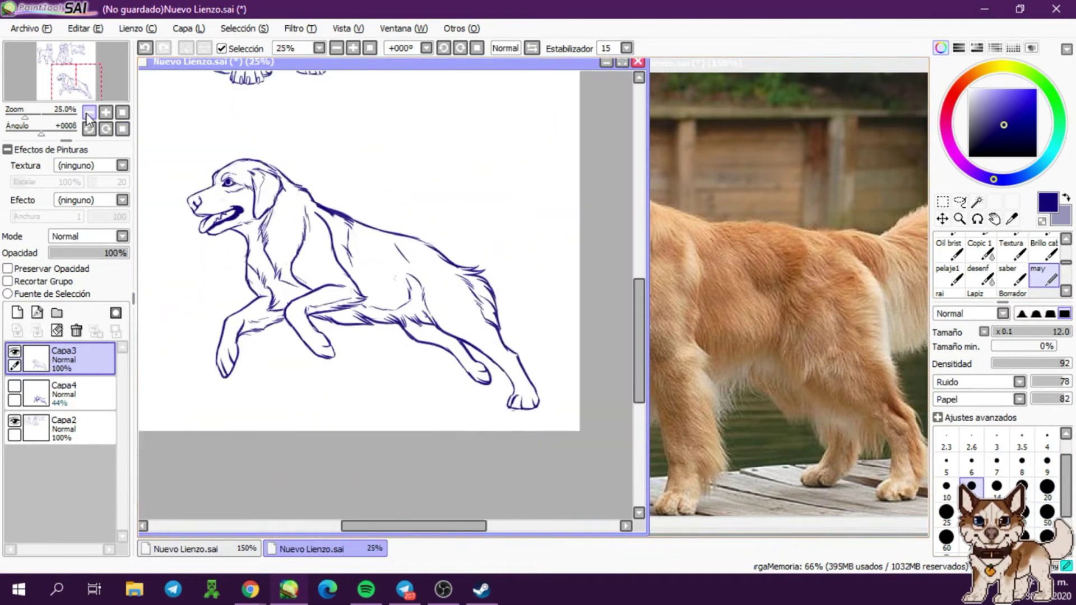
key(ctrl+t)
mouse_move(336, 314)
mouse_down()
mouse_move(308, 296)
mouse_move(413, 353)
mouse_move(367, 312)
mouse_up()
key(Return)
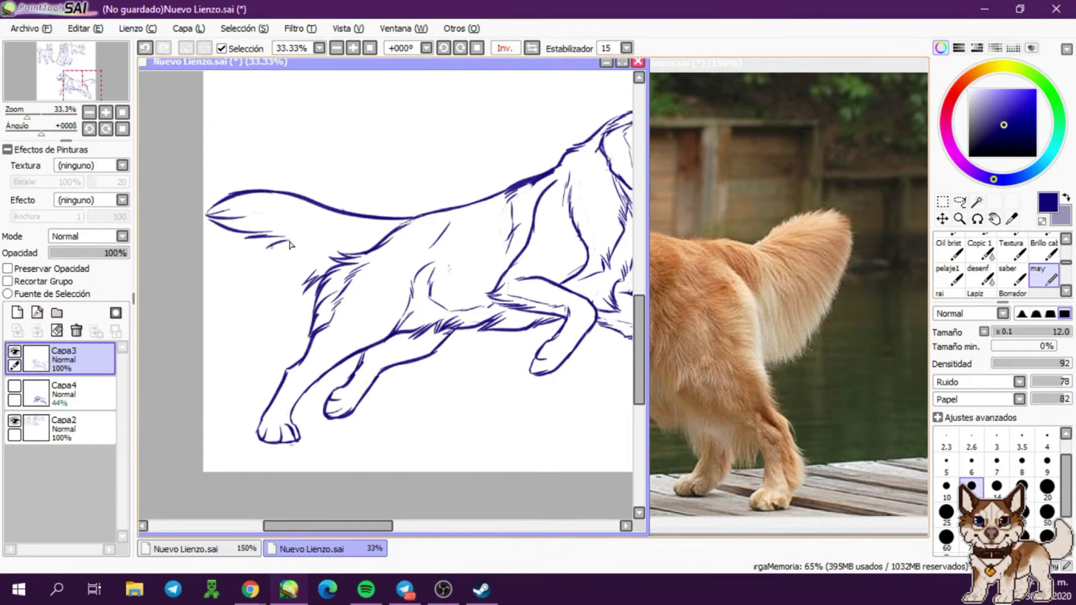
drag(255, 227, 348, 215)
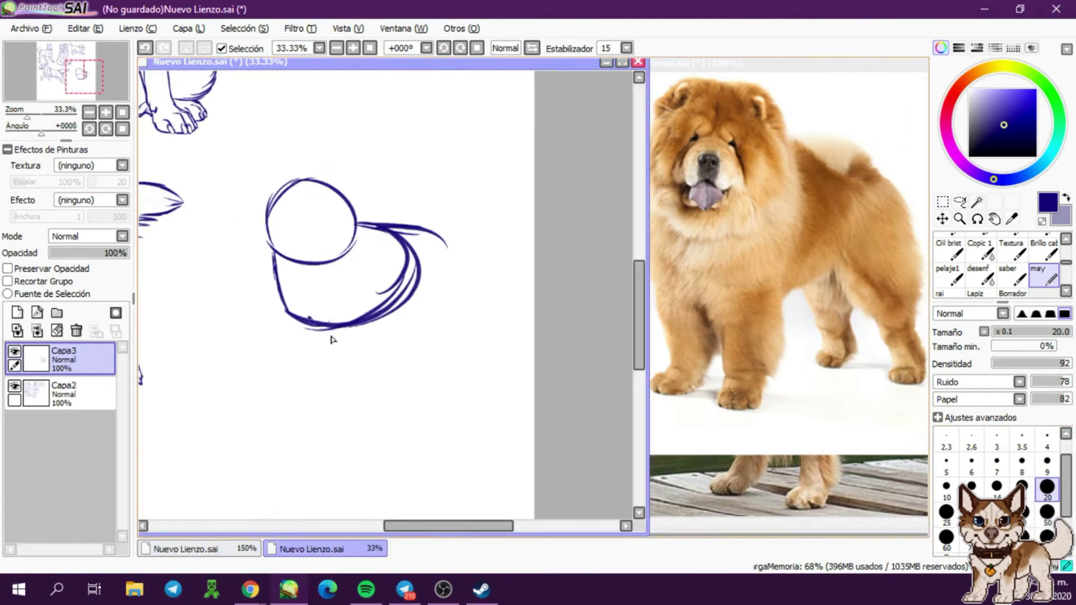
Sketch the chow chow's front legs with oval paws and its curled tail with a size 20 brush
mouse_move(331, 317)
mouse_down()
mouse_move(343, 382)
mouse_move(333, 397)
mouse_up()
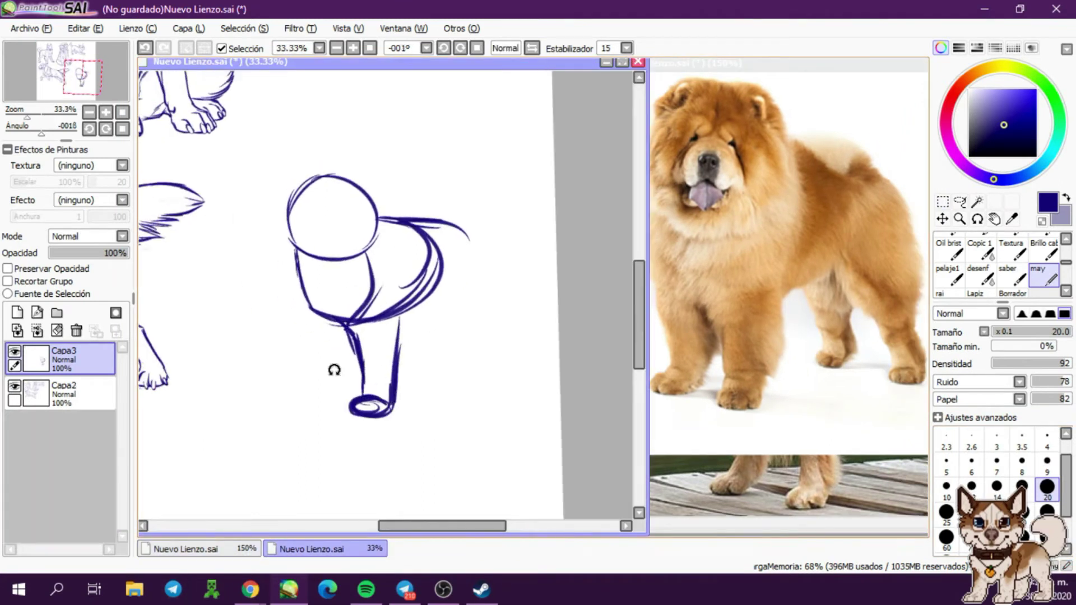
drag(315, 316, 323, 370)
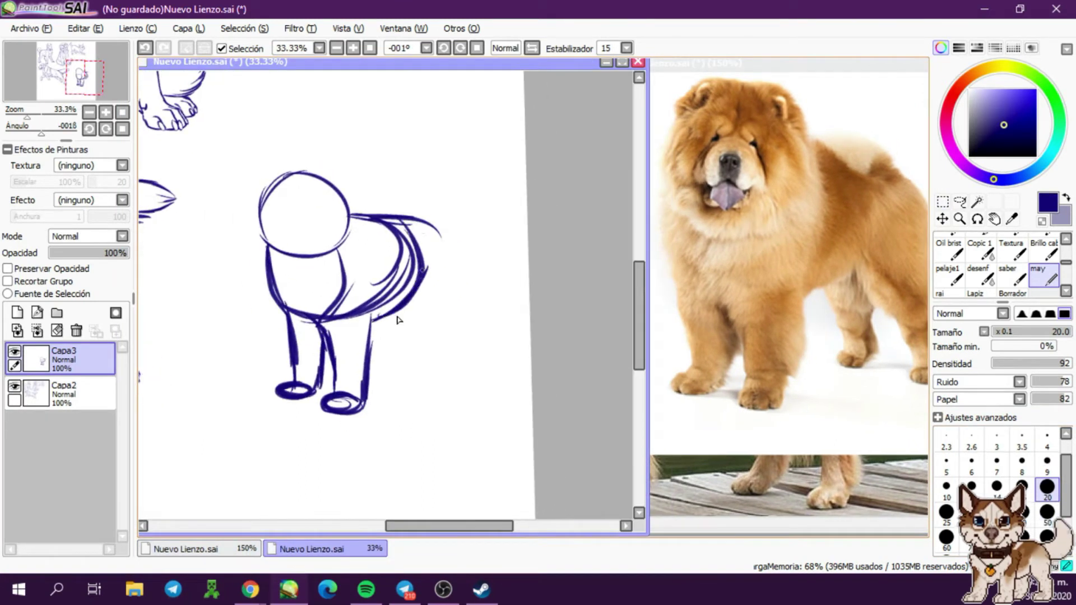
drag(426, 202, 404, 305)
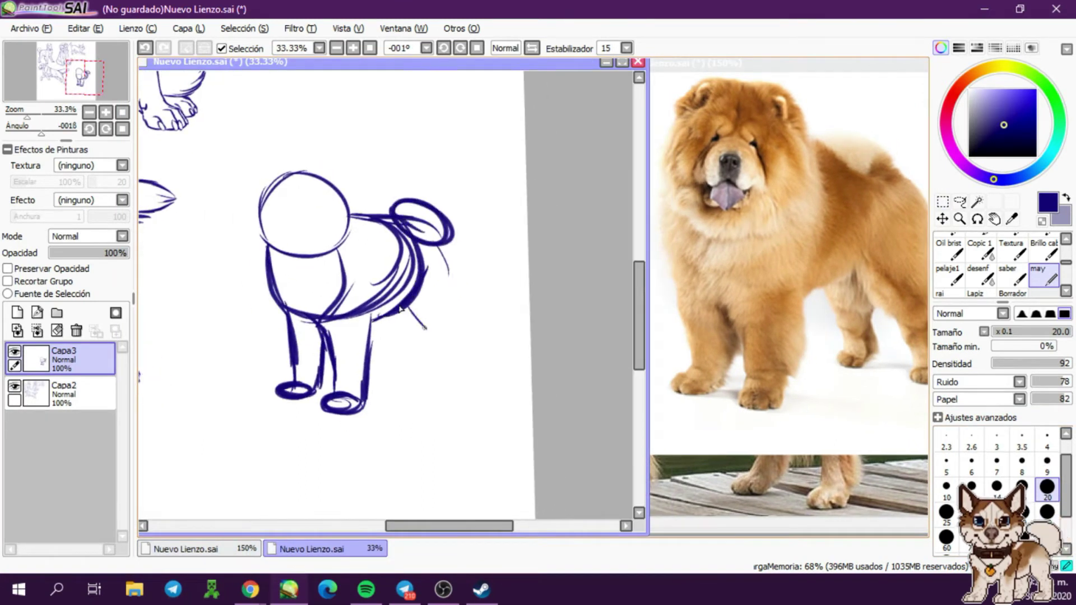
Sketch the chow chow's thighs and both hind legs with oval paws
drag(404, 258, 448, 359)
drag(432, 334, 445, 362)
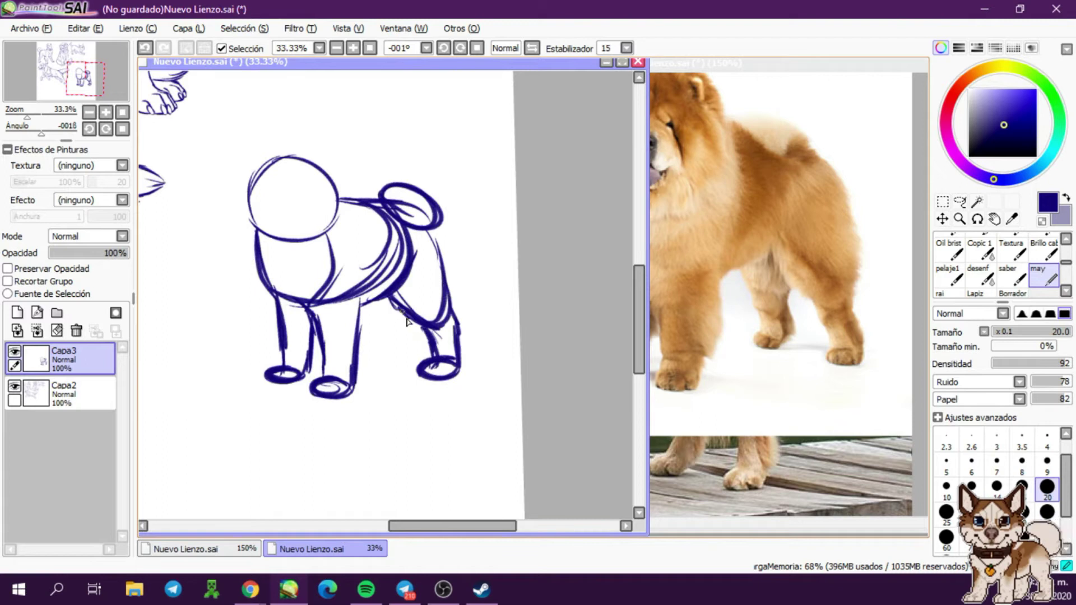
drag(407, 321, 416, 364)
scroll(386, 337, left, 5)
key(m)
drag(308, 296, 365, 380)
key(ctrl+t)
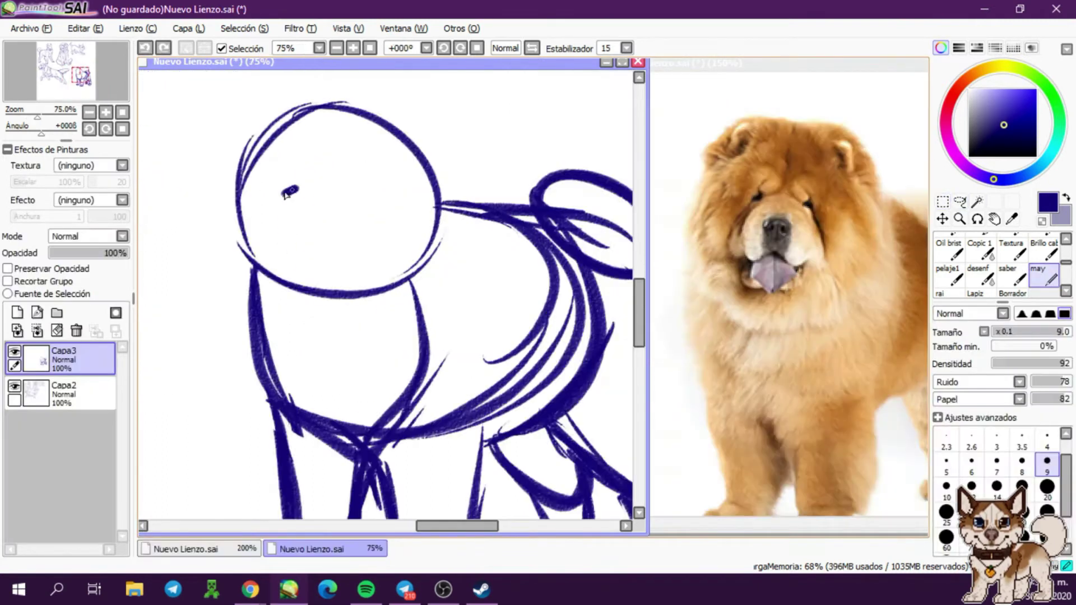
Sketch the chow chow's eyes, brow spots and surrounding folds inside the head circle with a size 9 brush
drag(282, 194, 360, 185)
drag(314, 164, 286, 194)
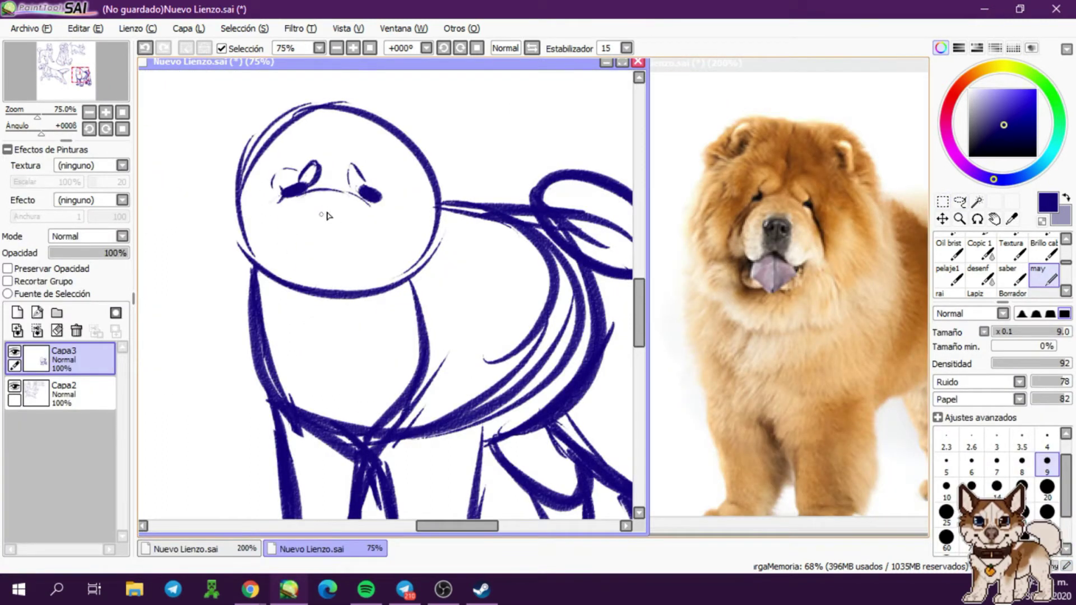
drag(367, 166, 391, 191)
drag(376, 203, 392, 222)
Sketch the chow chow's nose and smiling mouth with a hanging tongue
mouse_move(335, 205)
mouse_down()
mouse_move(310, 206)
mouse_move(325, 244)
mouse_up()
drag(303, 253, 324, 244)
drag(324, 244, 336, 258)
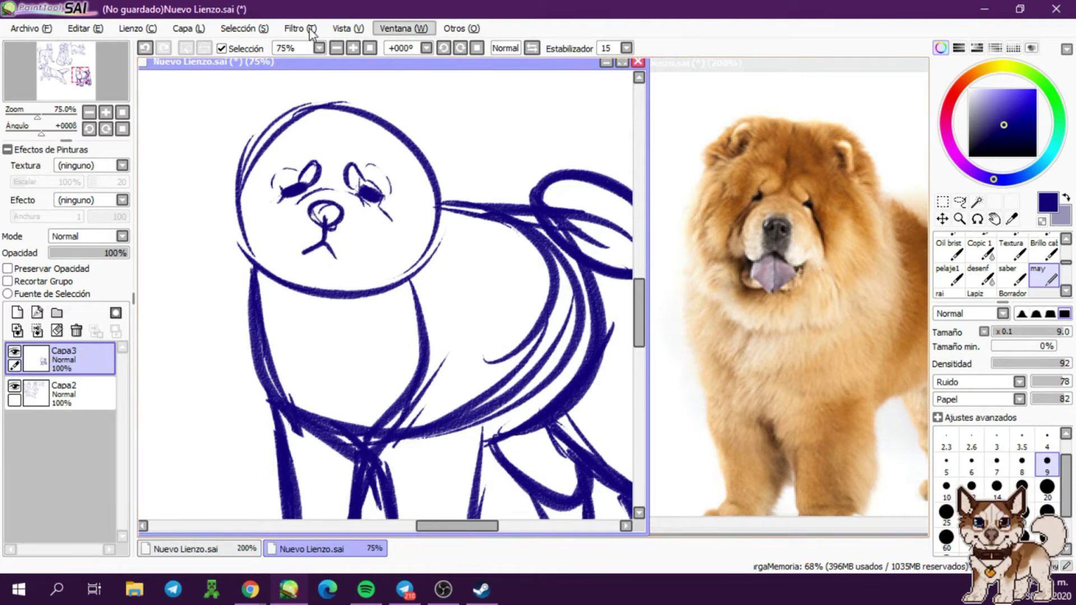
drag(280, 229, 325, 248)
mouse_move(345, 247)
mouse_down()
mouse_move(370, 256)
mouse_move(392, 240)
mouse_up()
key(c)
mouse_move(328, 205)
mouse_down()
mouse_move(343, 219)
mouse_move(352, 270)
mouse_up()
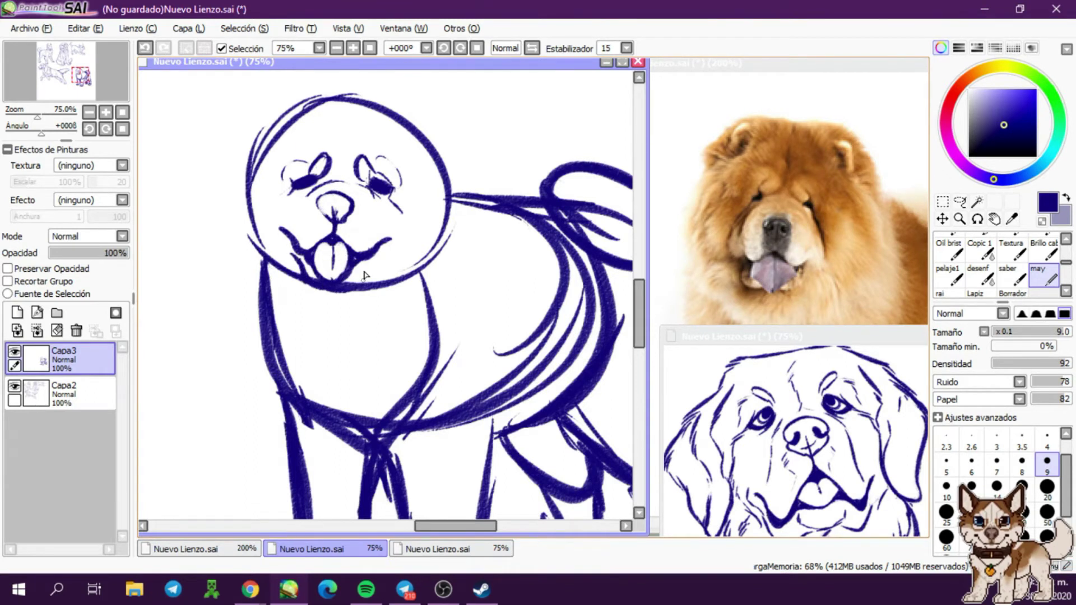
Ink the chow chow's nose and nostrils on a new layer with a size 5 brush
scroll(311, 285, down, 2)
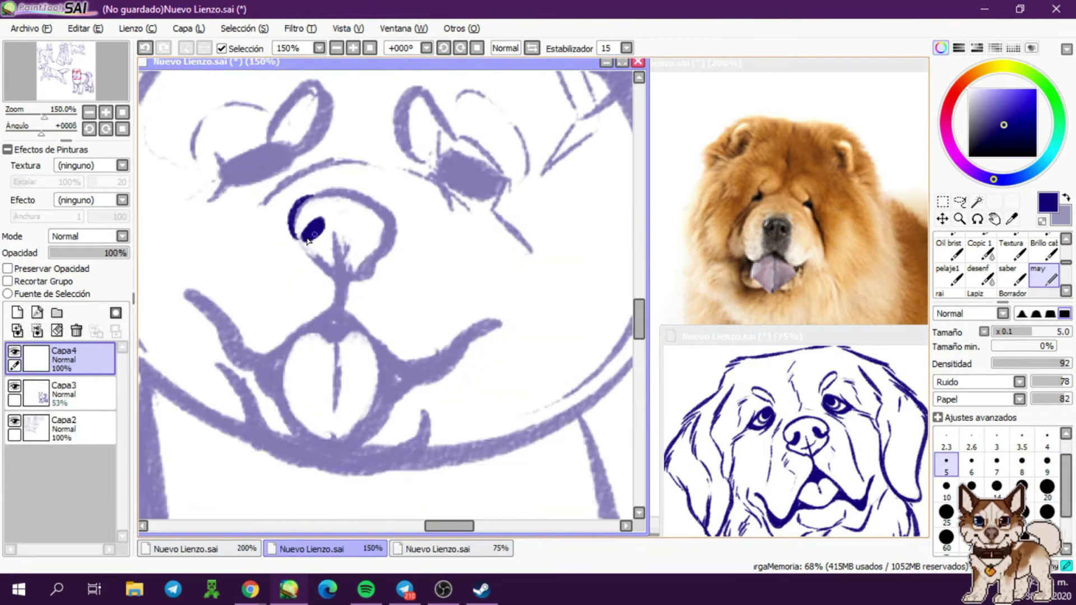
mouse_move(307, 240)
mouse_down()
mouse_move(375, 207)
mouse_move(377, 236)
mouse_up()
drag(325, 216, 307, 236)
key(ctrl+z)
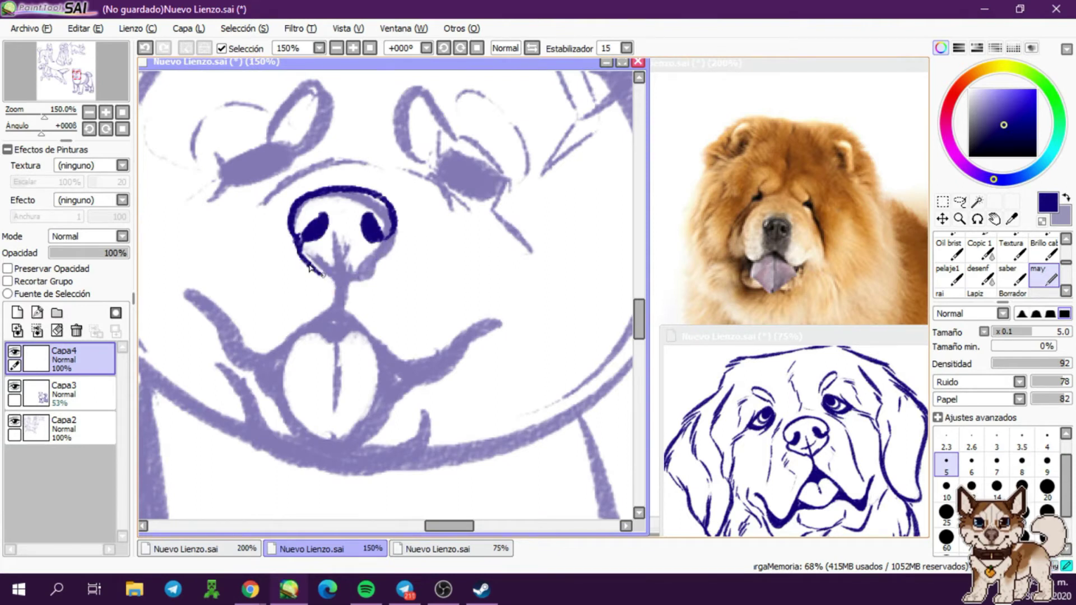
key(ctrl+z)
mouse_move(326, 221)
mouse_down()
mouse_move(314, 250)
mouse_move(340, 307)
mouse_up()
Ink one of the chow chow's eyes with its brow spot and folds, and add fur at that side of the face
mouse_move(220, 140)
mouse_down()
mouse_move(285, 185)
mouse_move(322, 165)
mouse_up()
key(minus)
drag(286, 200, 298, 225)
drag(303, 230, 264, 252)
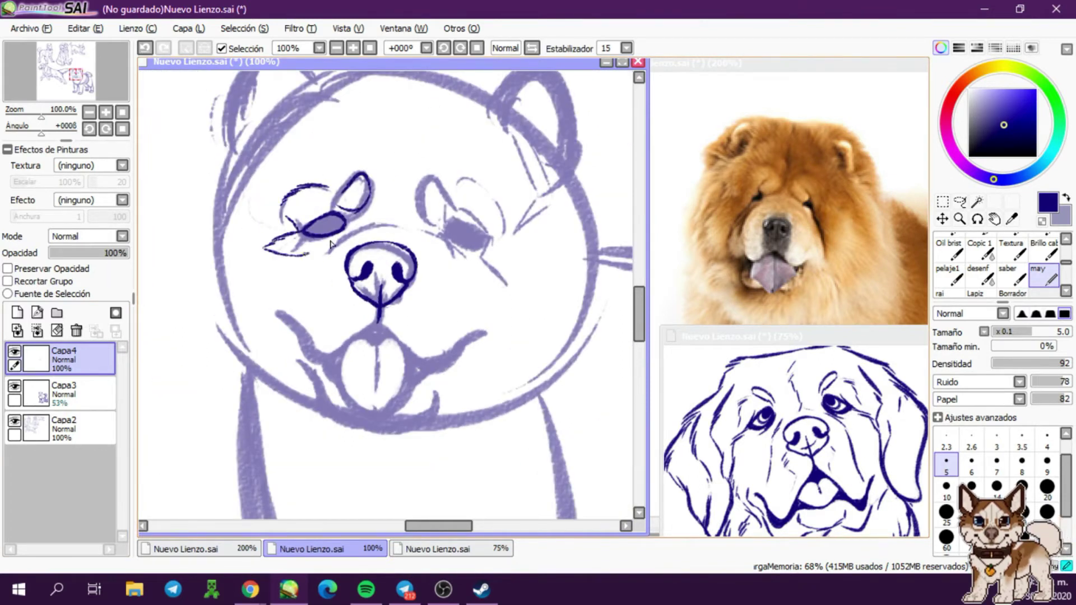
drag(234, 185, 261, 194)
drag(242, 304, 215, 221)
Ink the chow chow's open mouth, tongue and chin with a size 9 brush
key(bracketright)
key(bracketright)
key(bracketright)
key(bracketright)
drag(294, 257, 339, 302)
drag(303, 263, 504, 275)
Copy the inked eye with its brow and temple fur, and place it mirrored on the other side of the face
scroll(393, 280, down, 1)
click(943, 202)
drag(252, 135, 420, 241)
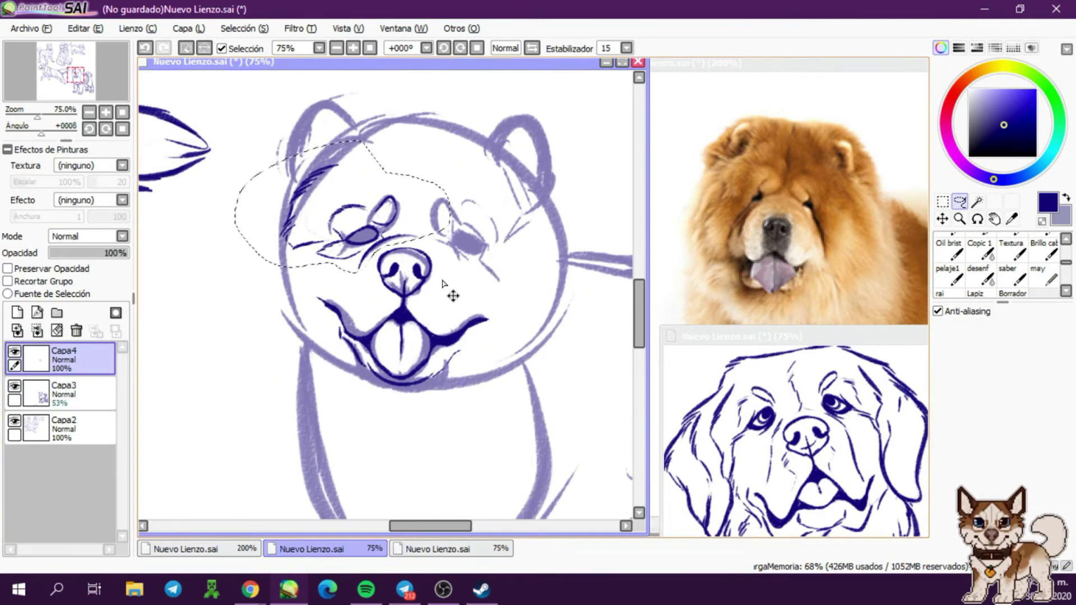
key(ctrl+c)
key(ctrl+v)
key(ctrl+t)
key(Return)
Ink the chow chow's forehead line and the fur down the side of the face, hiding the sketch layer to check
mouse_move(287, 179)
mouse_down()
mouse_move(347, 110)
mouse_move(475, 131)
mouse_up()
drag(258, 271, 277, 242)
scroll(277, 242, down, 1)
click(15, 386)
scroll(497, 367, up, 1)
scroll(334, 356, down, 1)
scroll(334, 356, up, 1)
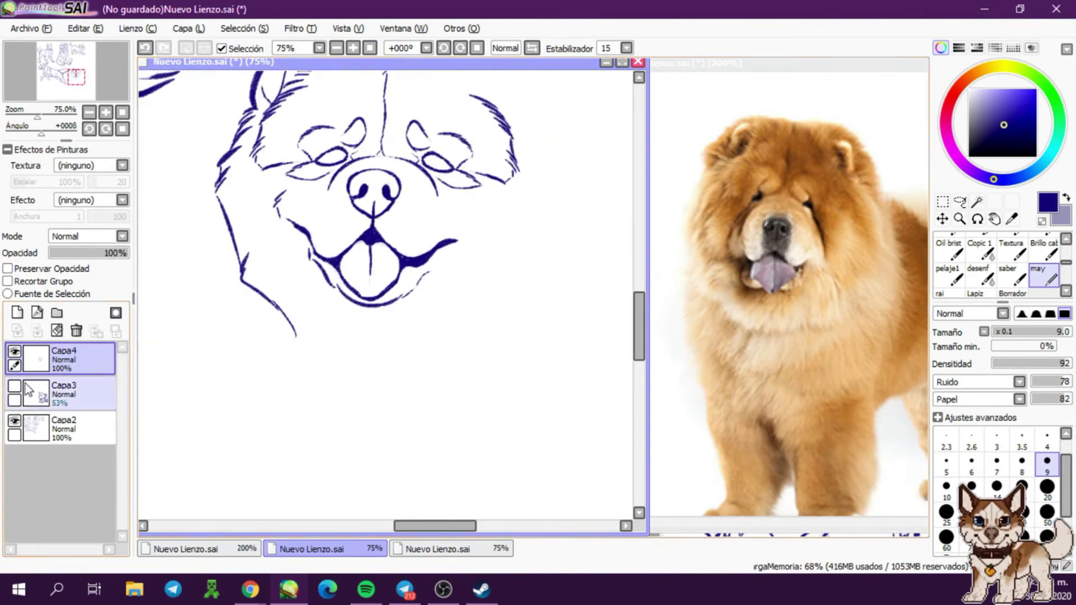
Ink the chow chow's ears, top of the head, remaining cheek fur and whisker marks, toggling the sketch layer to compare
click(15, 386)
drag(247, 68, 361, 149)
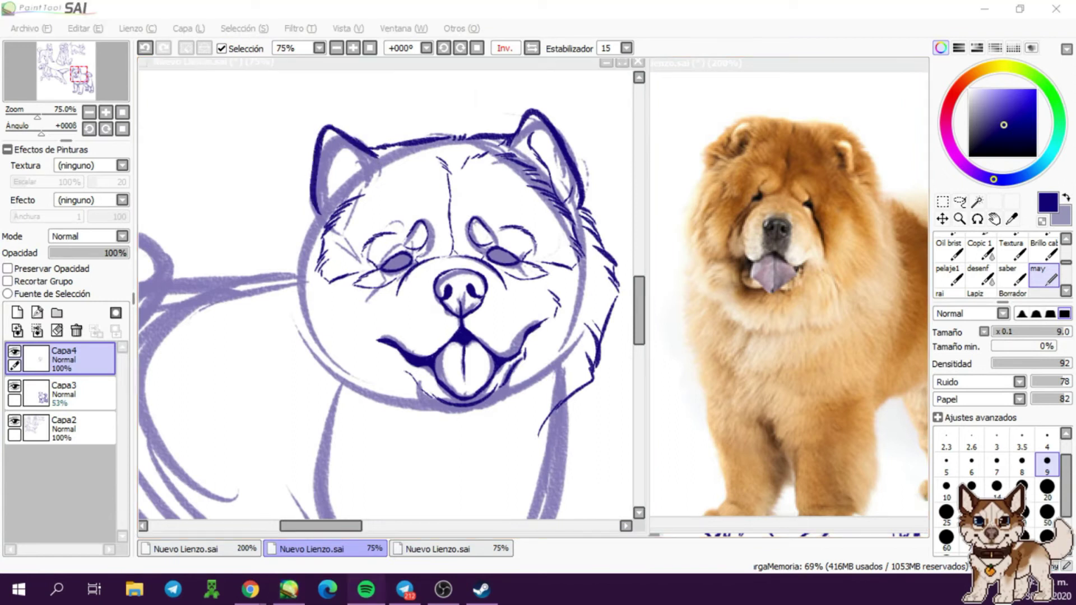
click(15, 387)
click(89, 111)
click(109, 111)
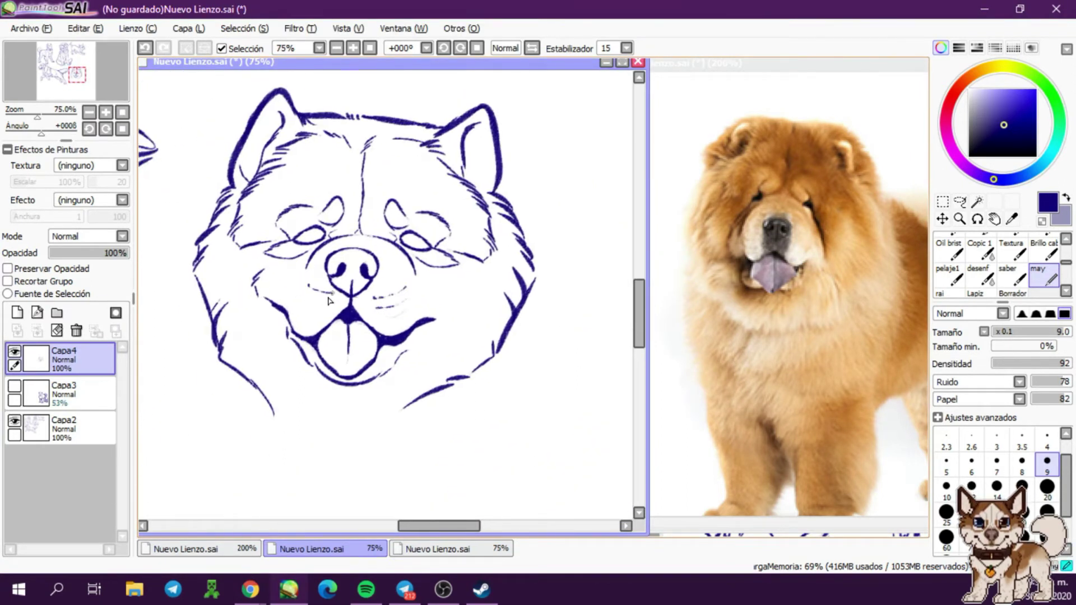
Ink the chow chow's chest ruff with fur tufts below the head, using the visible sketch layer and the reference photo
scroll(328, 301, down, 1)
click(14, 386)
click(785, 63)
click(393, 62)
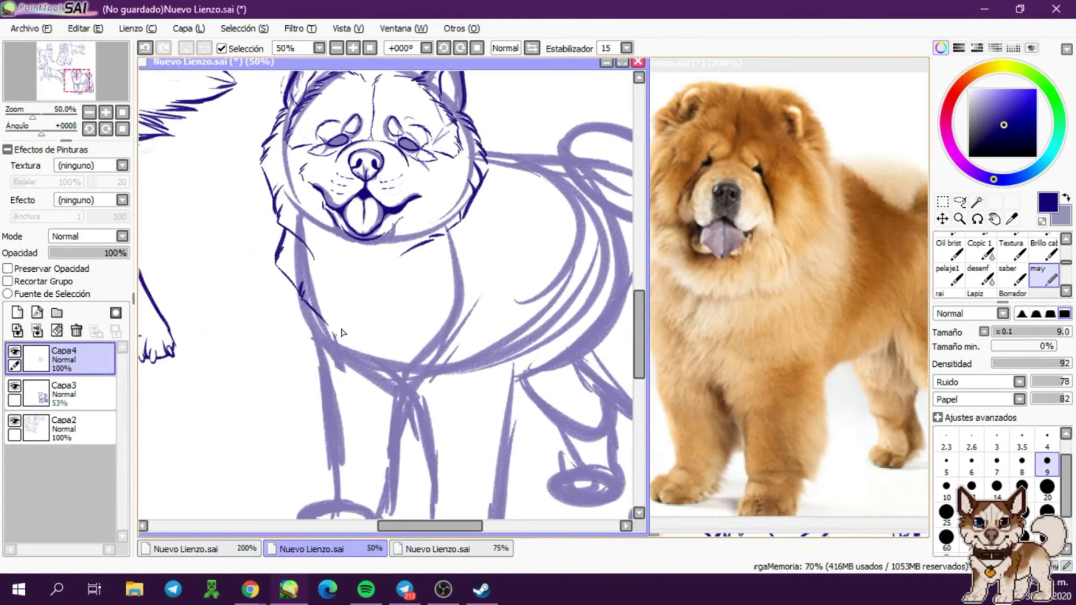
scroll(209, 156, down, 1)
click(15, 386)
drag(291, 323, 290, 396)
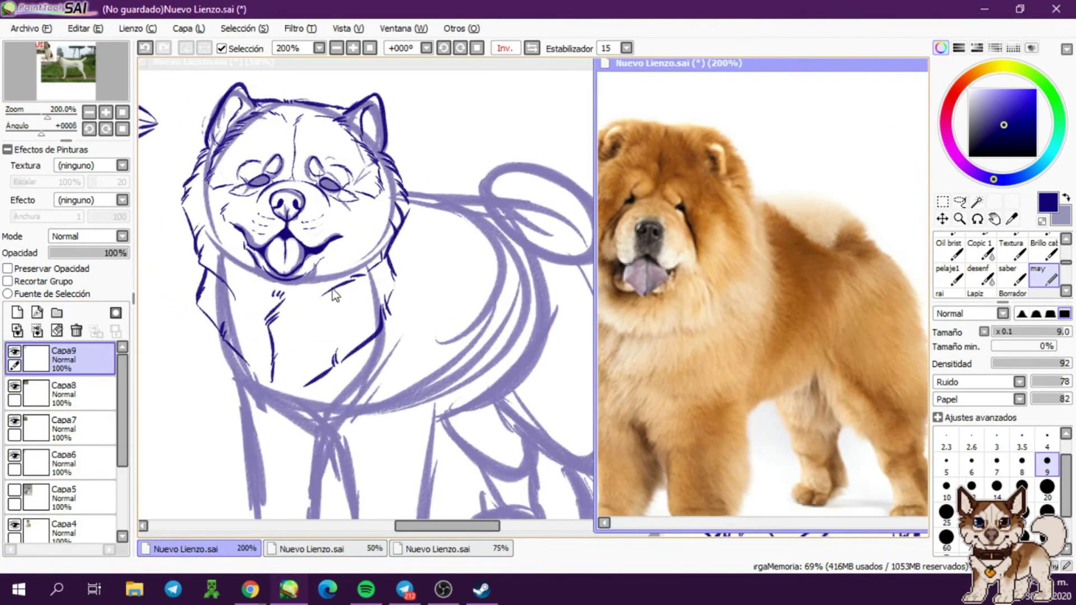
click(14, 387)
scroll(365, 216, up, 1)
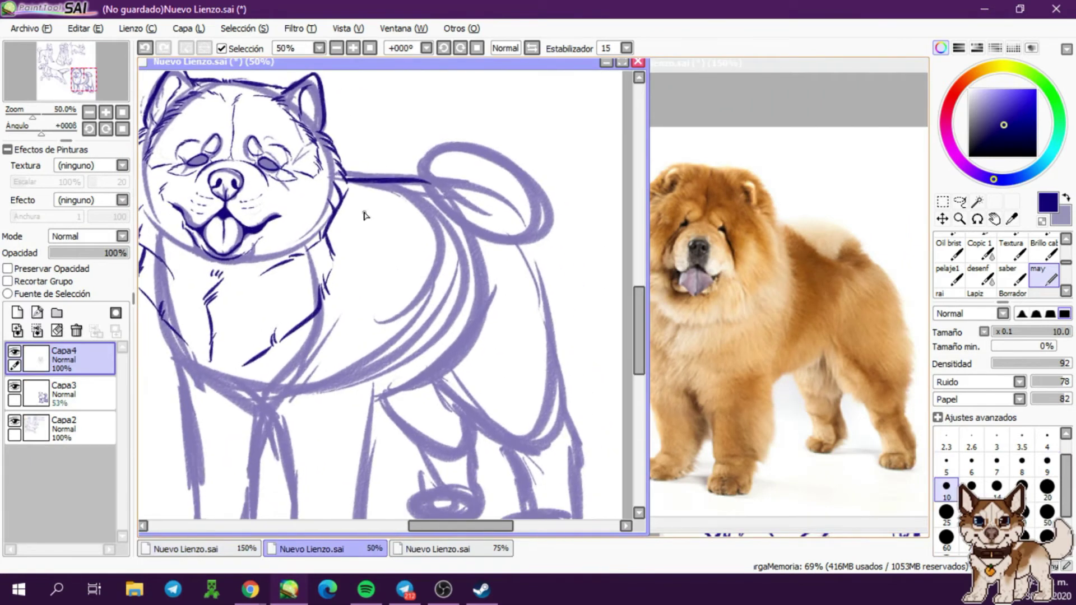
Ink the chow chow's curled tail, rump and belly line over the sketch
scroll(335, 308, down, 2)
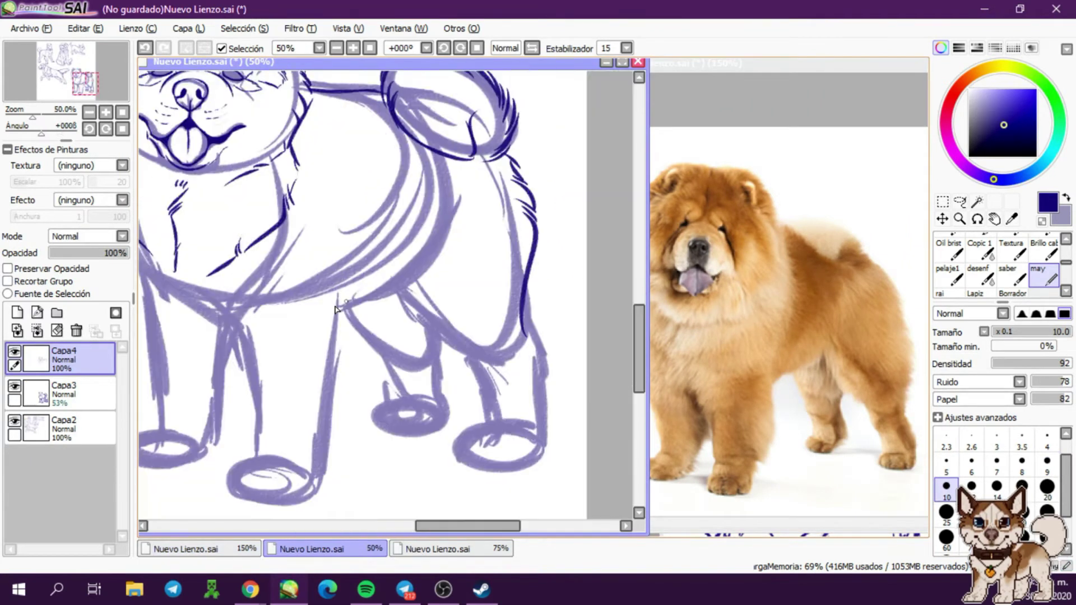
scroll(335, 308, left, 3)
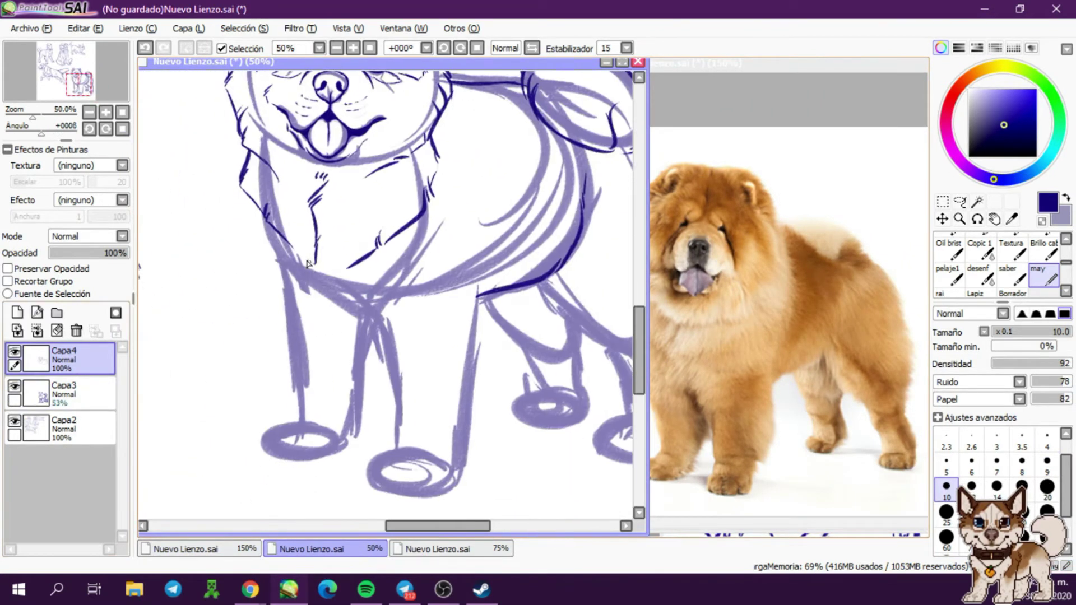
click(437, 548)
Ink the chow chow's near front leg with its paw and toes, then check the line art with the sketch layer hidden
drag(336, 286, 385, 347)
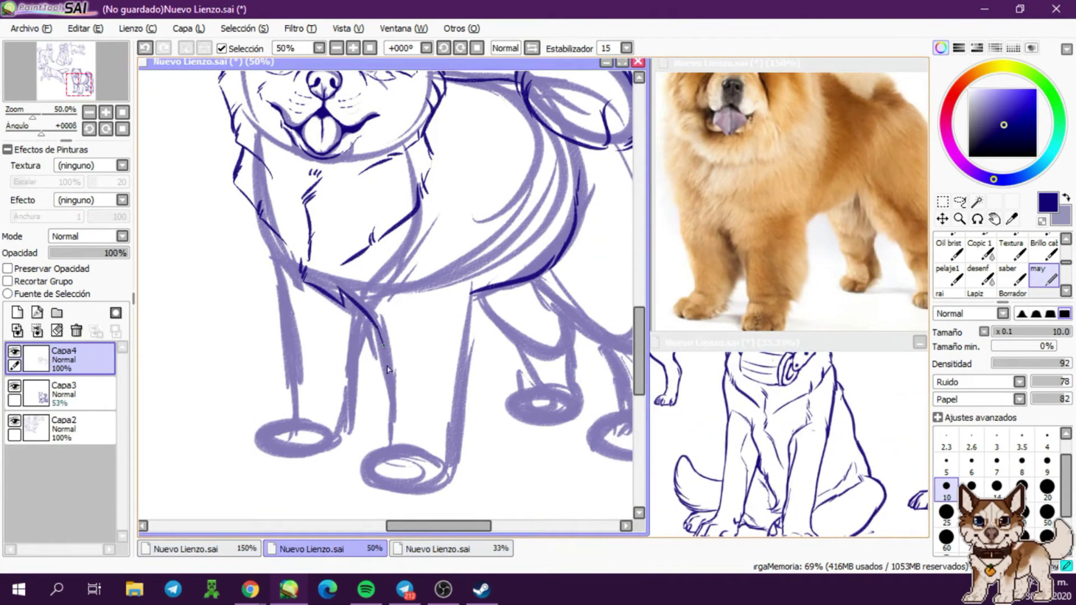
scroll(388, 370, up, 1)
drag(314, 337, 367, 401)
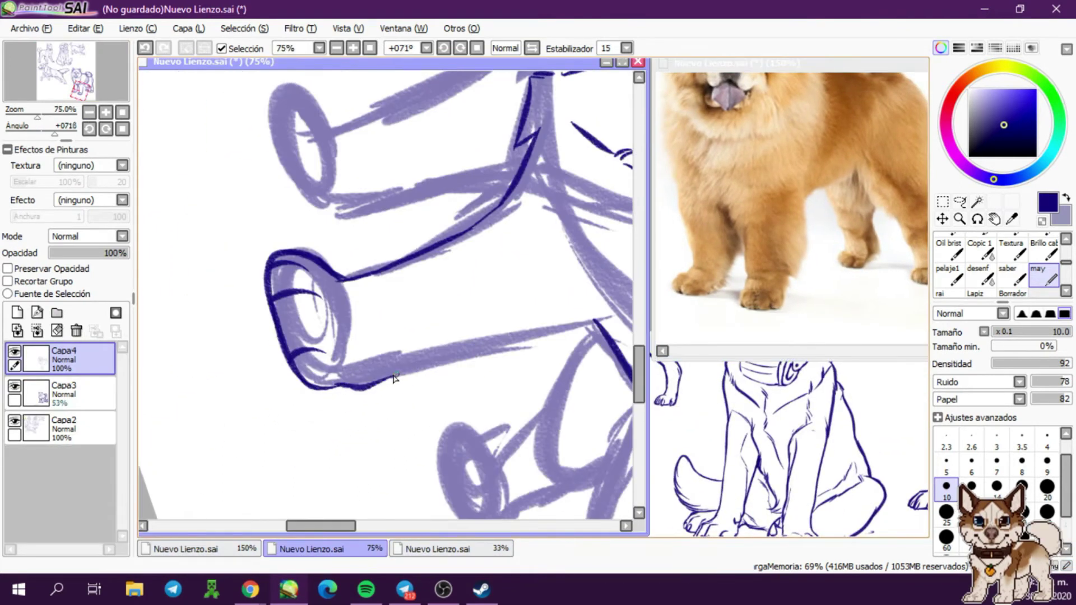
scroll(394, 378, down, 2)
key(Home)
scroll(337, 359, up, 1)
scroll(314, 353, down, 1)
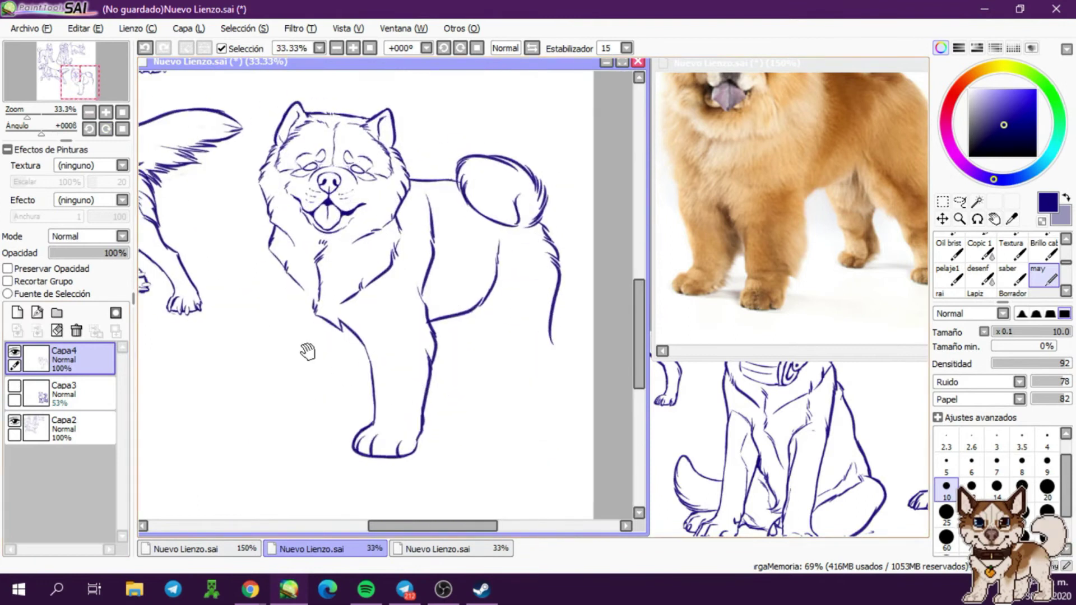
Select the inked near front leg of the chow chow and transform it to be slightly shorter and narrower
drag(313, 189, 473, 425)
key(ctrl+t)
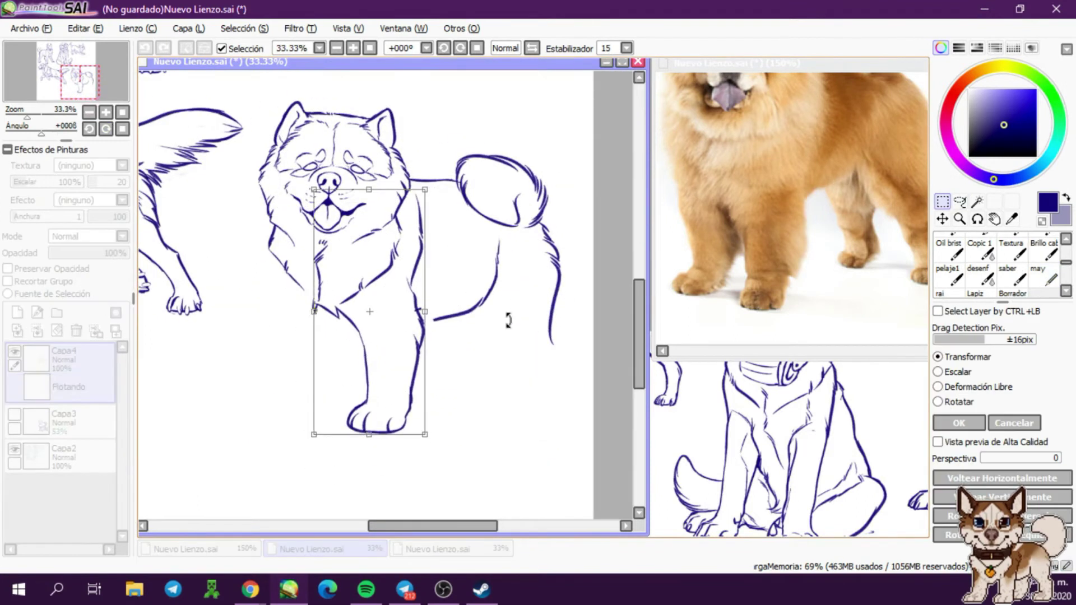
key(Return)
scroll(312, 380, up, 1)
Ink the chow chow's far front leg and paw below the chest ruff, toggling the sketch layer for guidance
key(Delete)
key(Home)
mouse_move(488, 435)
mouse_down()
mouse_move(372, 343)
mouse_move(359, 252)
mouse_up()
click(14, 387)
key(Home)
drag(353, 365, 370, 267)
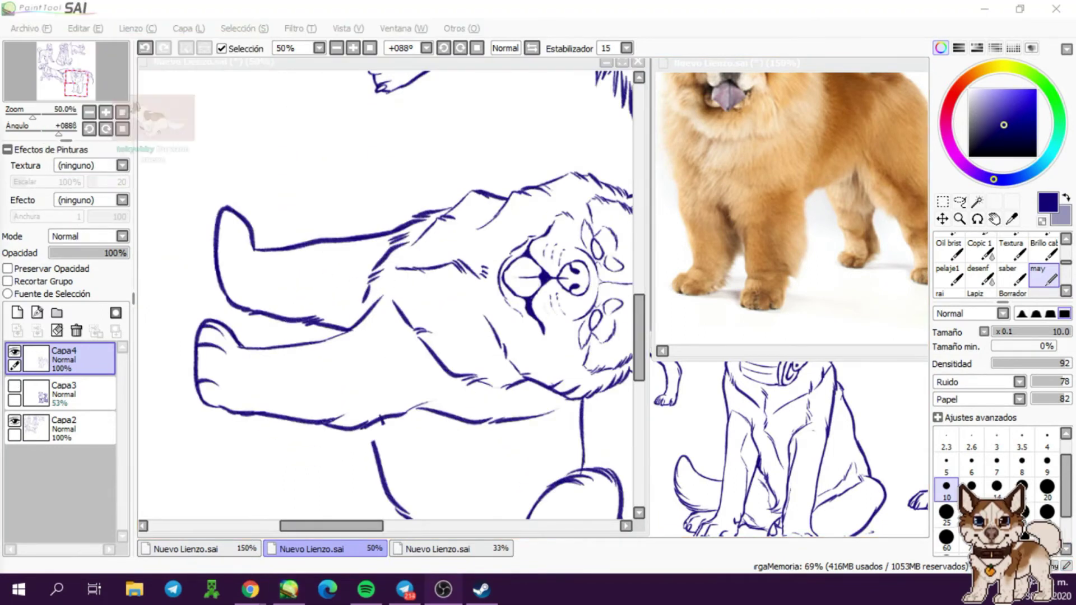
key(Home)
drag(353, 371, 359, 214)
Ink the chow chow's near hind leg from the thigh down to the paw with its toes
scroll(361, 358, down, 1)
scroll(362, 359, up, 1)
key(Home)
scroll(290, 288, down, 1)
scroll(290, 288, up, 1)
mouse_move(290, 288)
mouse_down()
mouse_move(334, 246)
mouse_move(358, 252)
mouse_move(404, 337)
mouse_up()
key(Home)
drag(440, 168, 416, 367)
key(Home)
drag(253, 233, 280, 263)
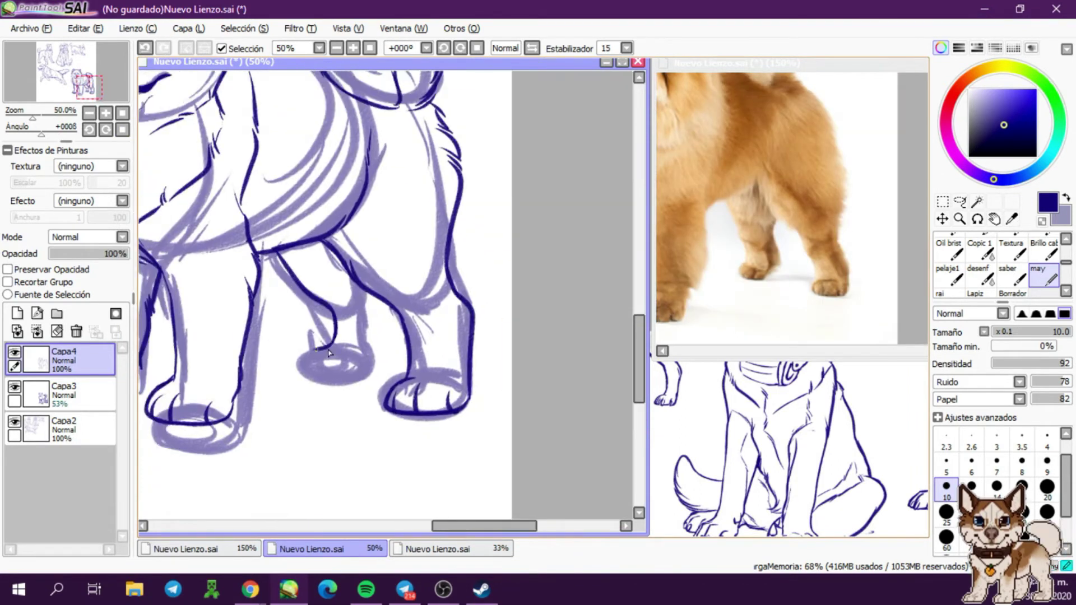
Ink the chow chow's far hind leg with its paw and toes, and add fur strokes on the near thigh
key(Delete)
key(Home)
drag(343, 339, 364, 369)
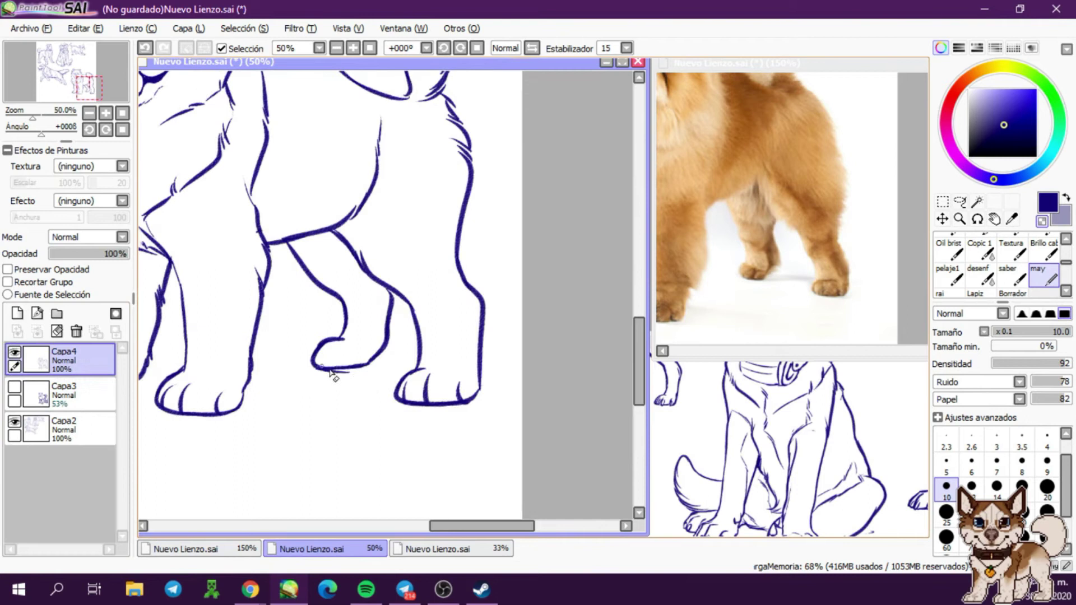
drag(523, 241, 514, 305)
key(Delete)
key(Home)
scroll(283, 166, down, 2)
scroll(337, 225, up, 1)
Lasso the chow chow's tail, rump and hind legs and transform them so the hind legs are slightly shorter
drag(336, 140, 342, 145)
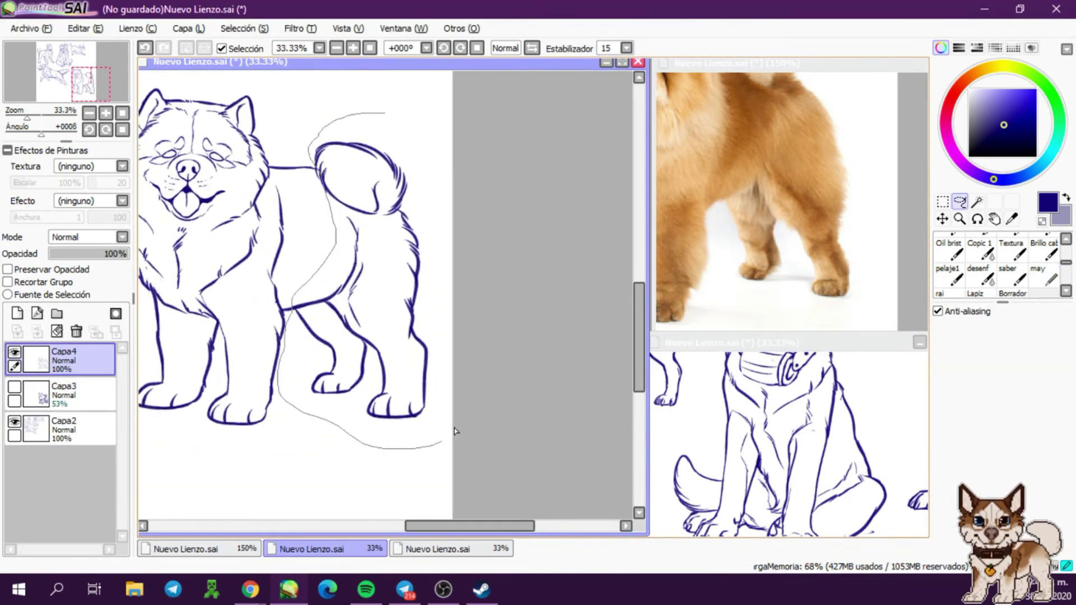
key(ctrl+t)
key(Return)
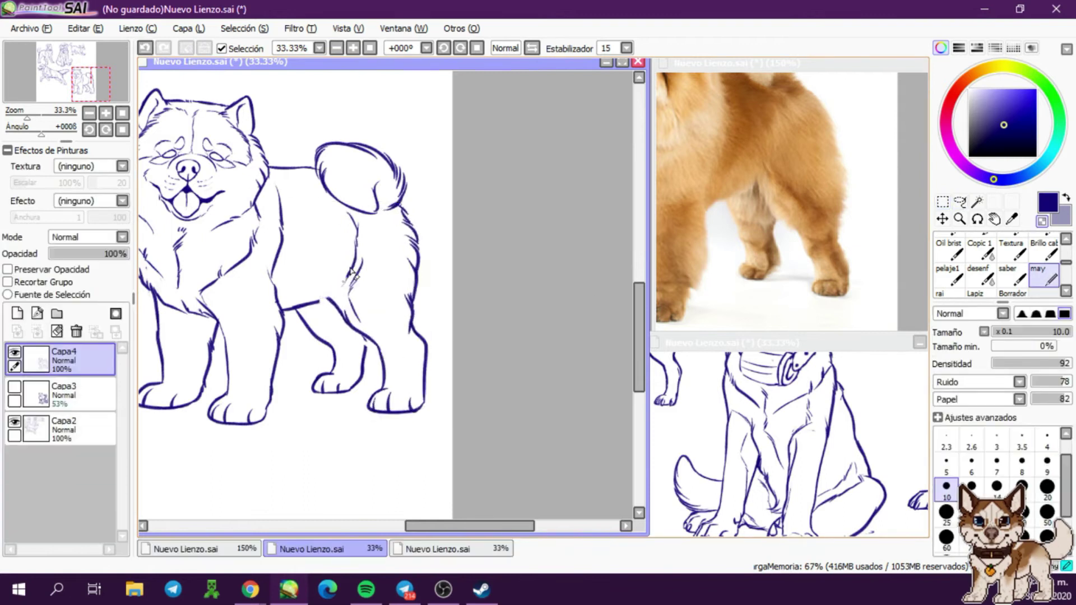
Rework the back edge of the near hind leg and add fur strokes on the chow chow with brush size 9
scroll(589, 297, up, 1)
key(Delete)
key(Home)
mouse_move(261, 231)
mouse_down()
mouse_move(428, 240)
mouse_move(312, 185)
mouse_move(349, 320)
mouse_move(256, 352)
mouse_up()
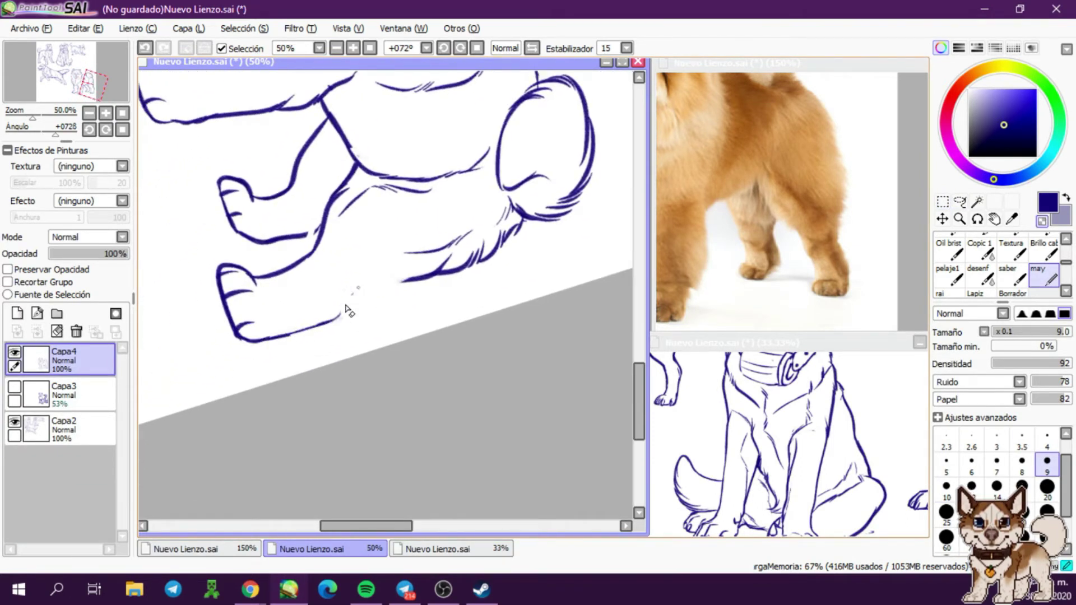
scroll(356, 301, down, 1)
scroll(293, 286, up, 1)
scroll(664, 208, down, 1)
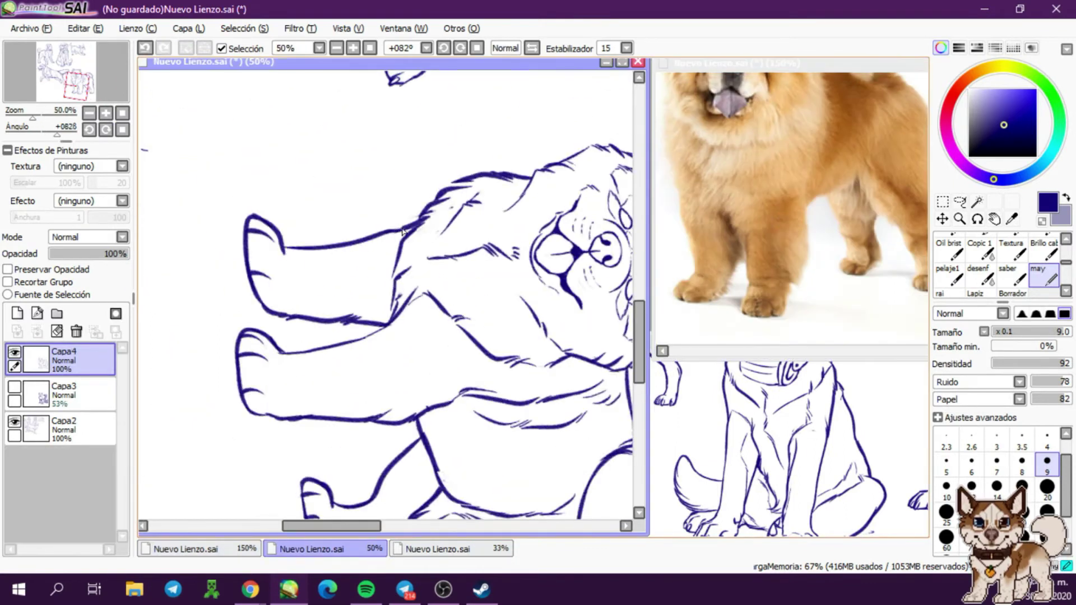
Lasso part of the inked chow chow, transform it, and touch up its lines
key(Home)
scroll(288, 435, down, 1)
scroll(392, 336, up, 1)
click(960, 201)
drag(541, 134, 507, 485)
key(ctrl+t)
key(Return)
key(b)
drag(423, 317, 468, 268)
key(Home)
Sketch the pug's neck, chest and front legs below the head circle, flipping the view to check proportions
scroll(468, 268, up, 1)
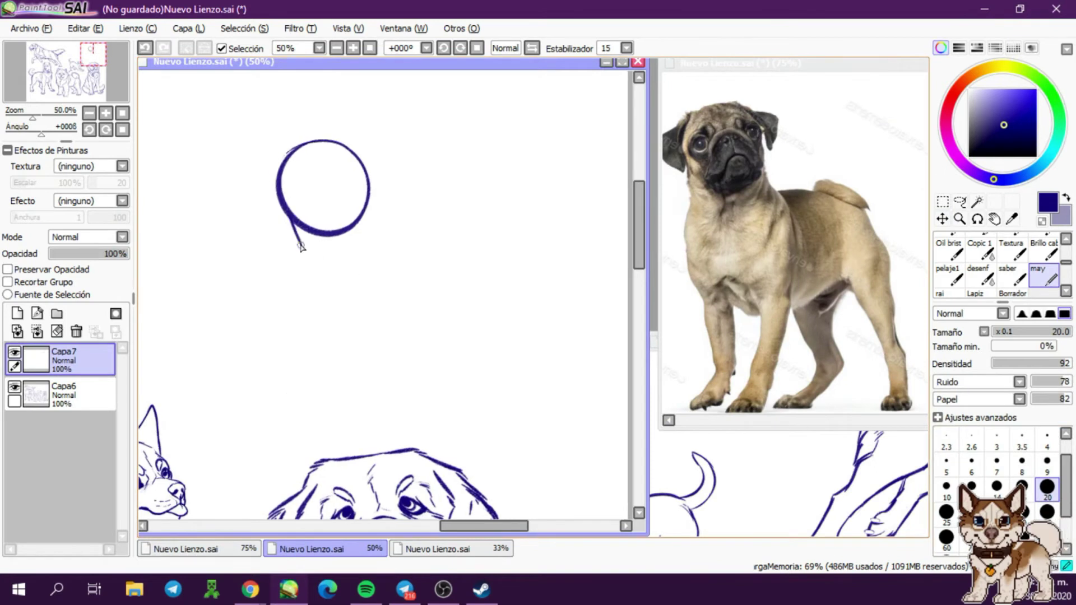
mouse_move(301, 247)
mouse_down()
mouse_move(301, 307)
mouse_move(435, 202)
mouse_move(379, 258)
mouse_move(348, 314)
mouse_move(332, 290)
mouse_up()
drag(283, 411, 314, 314)
key(h)
drag(387, 337, 392, 415)
mouse_move(403, 303)
mouse_down()
mouse_move(454, 322)
mouse_move(433, 235)
mouse_up()
key(h)
Sketch the pug's torso, oval thigh and both hind legs with paws using a smaller brush
drag(431, 280, 471, 316)
key([)
mouse_move(443, 247)
mouse_down()
mouse_move(491, 336)
mouse_move(482, 393)
mouse_move(524, 389)
mouse_up()
mouse_move(431, 292)
mouse_down()
mouse_move(441, 354)
mouse_move(400, 382)
mouse_up()
drag(384, 393, 429, 391)
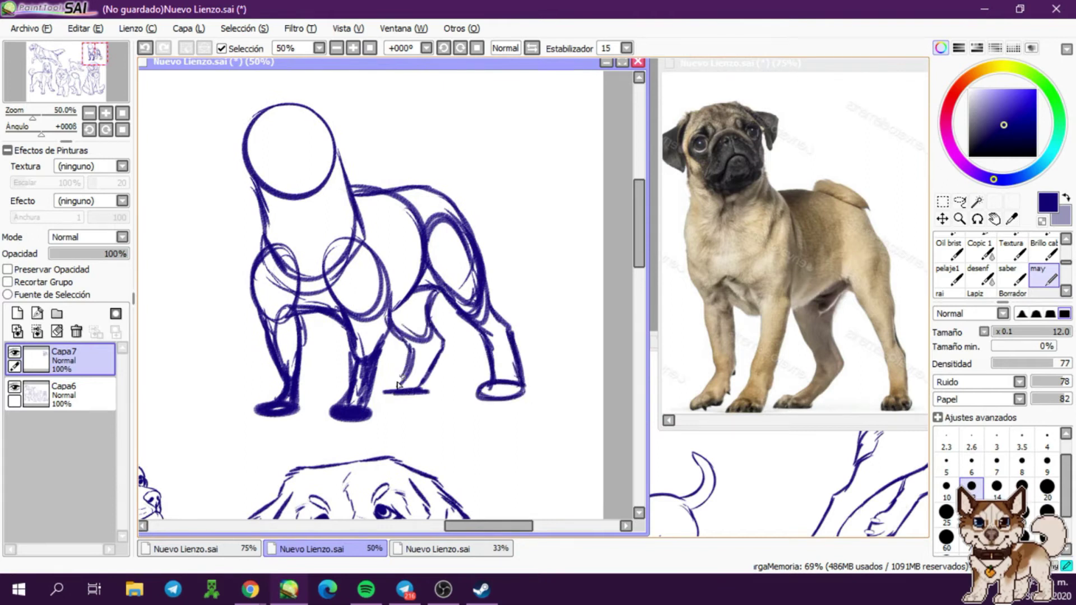
Sketch the pug's curled tail over the rump, then lasso part of the pug sketch and transform it
drag(392, 193, 437, 137)
mouse_move(580, 266)
mouse_down()
mouse_move(486, 379)
mouse_move(577, 268)
mouse_up()
key(ctrl+t)
key(Return)
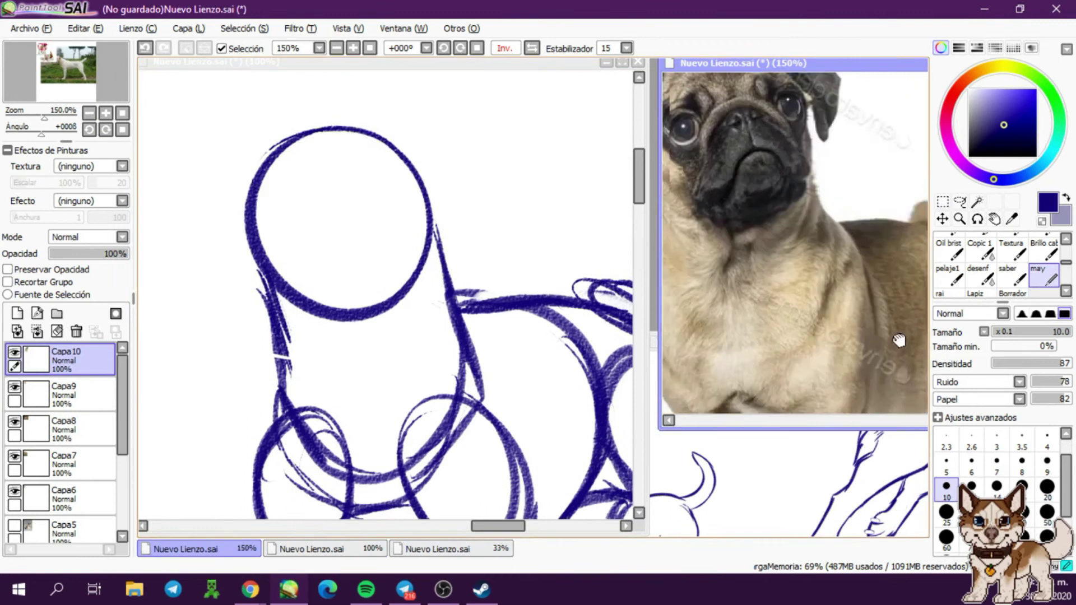
Sketch the pug's eyes, brow spots, nose and drooping mouth inside the head circle with brush size 8
click(305, 255)
mouse_move(308, 202)
mouse_down()
mouse_move(282, 223)
mouse_move(327, 193)
mouse_move(343, 224)
mouse_move(318, 243)
mouse_up()
click(1022, 461)
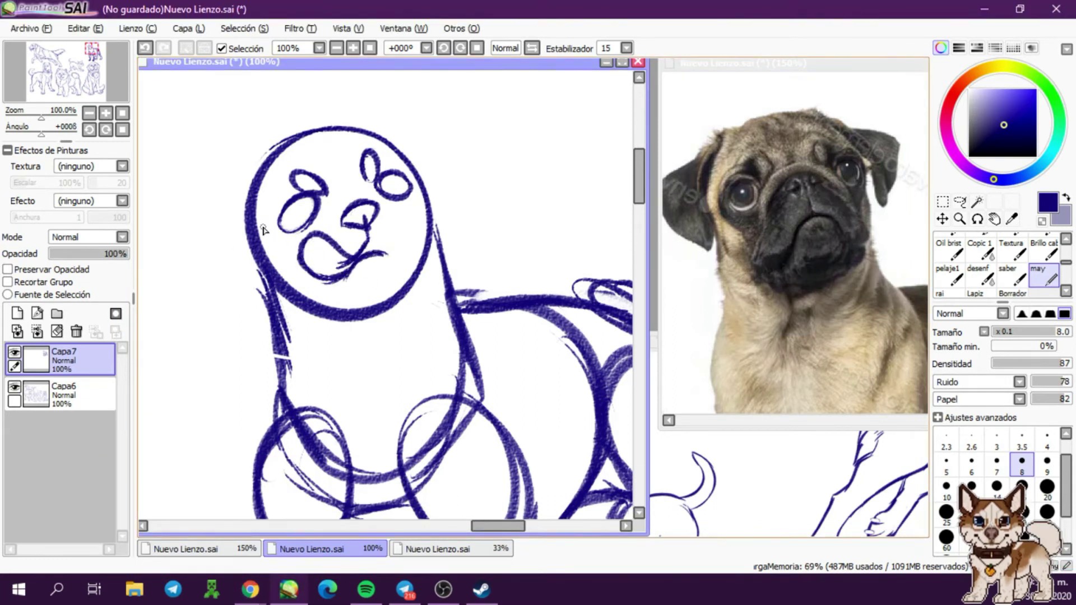
drag(365, 225, 398, 275)
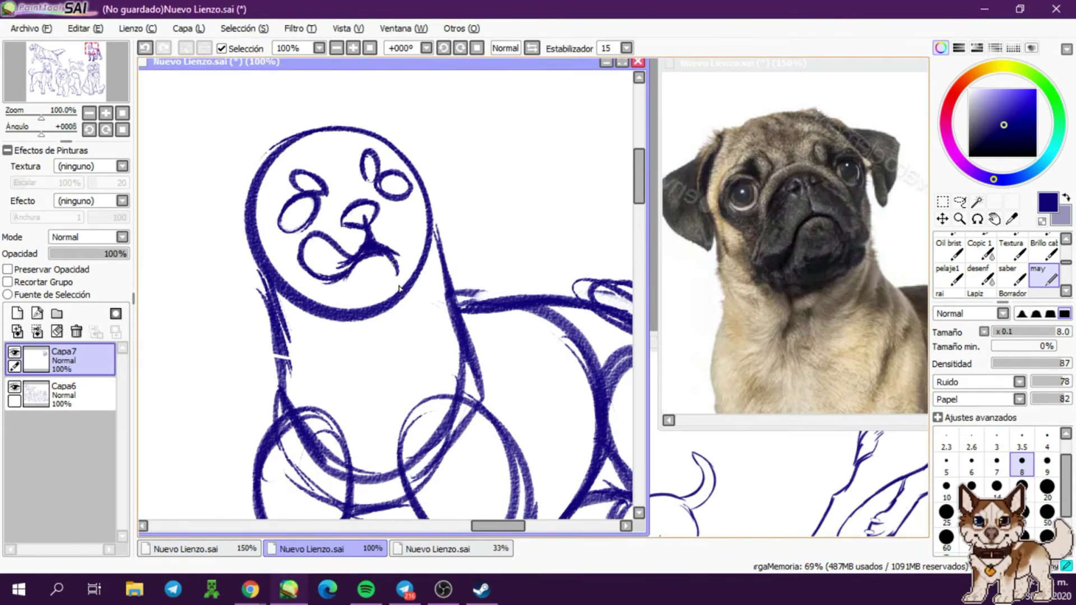
Redraw the pug's muzzle outline, nose, drooping lips and chin with brush size 6
drag(297, 280, 357, 263)
mouse_move(289, 273)
mouse_down()
mouse_move(359, 255)
mouse_move(339, 191)
mouse_up()
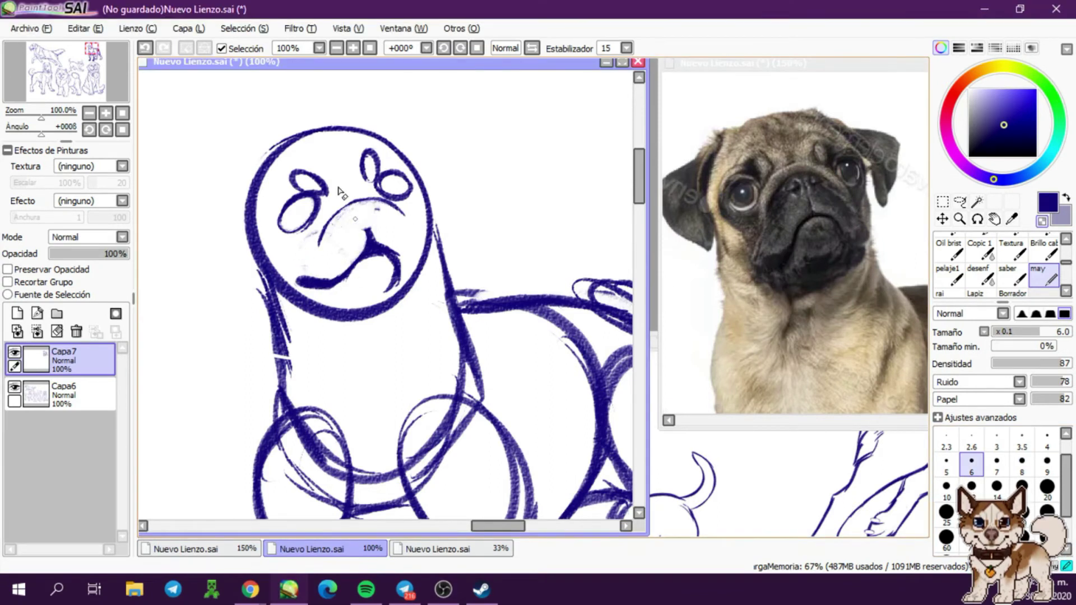
drag(370, 240, 386, 244)
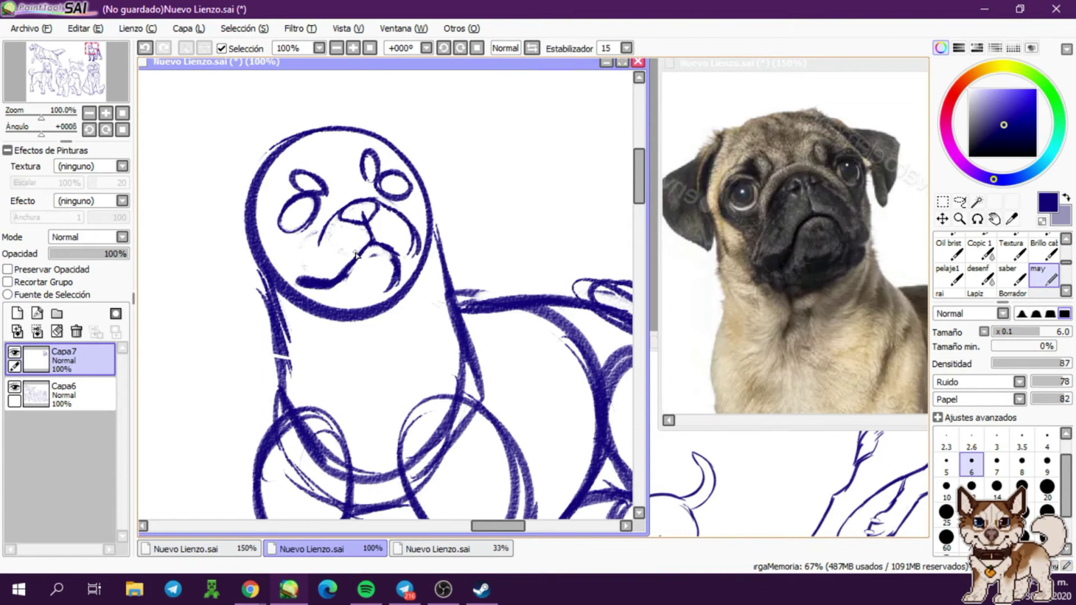
drag(353, 290, 401, 269)
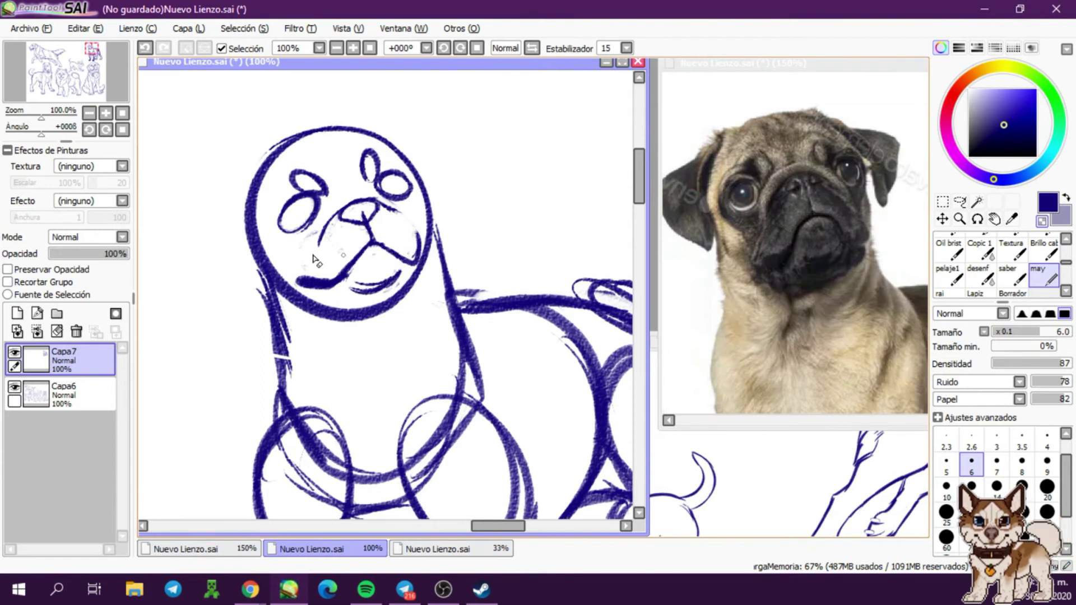
drag(293, 283, 314, 246)
Fill in the pug's nostrils and redraw one eye narrower with a slanted, frowning brow
drag(346, 220, 391, 199)
key(ctrl+z)
drag(311, 206, 271, 239)
key(ctrl+z)
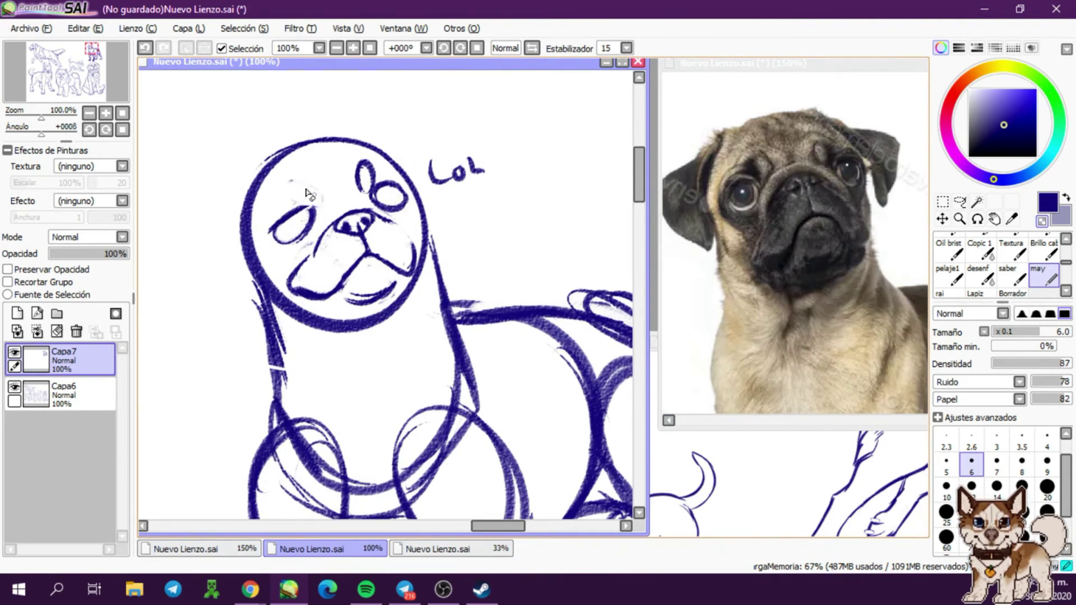
key(l)
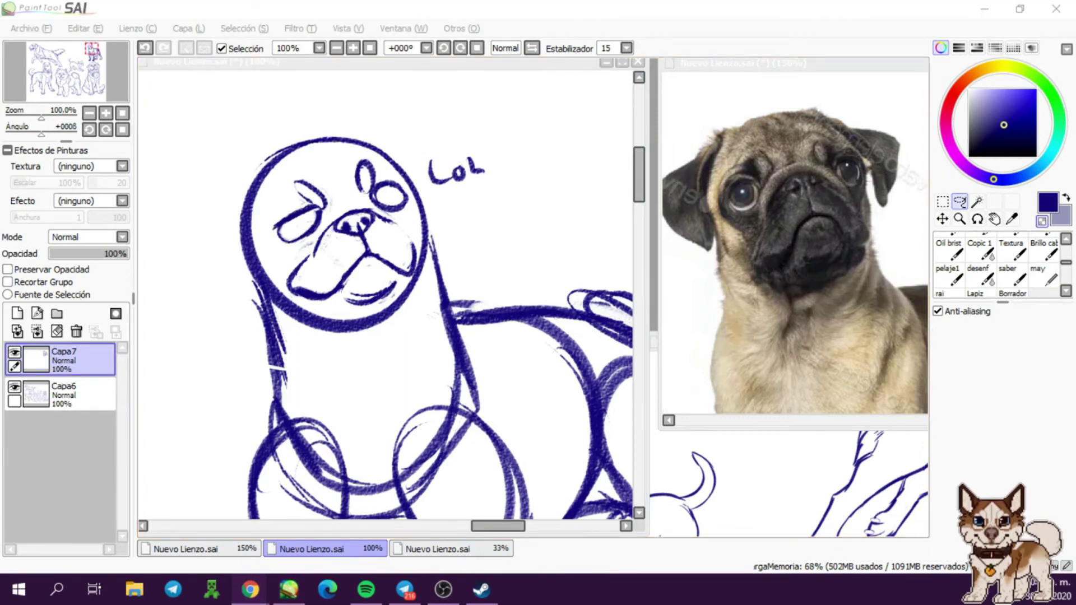
key(n)
Redraw the pug's mouth as an underbite with lower teeth sticking up, undoing the failed strokes
mouse_move(350, 258)
mouse_down()
mouse_move(346, 277)
mouse_move(370, 252)
mouse_up()
key(ctrl+z)
key(ctrl+z)
mouse_move(373, 247)
mouse_down()
mouse_move(393, 269)
mouse_move(367, 268)
mouse_up()
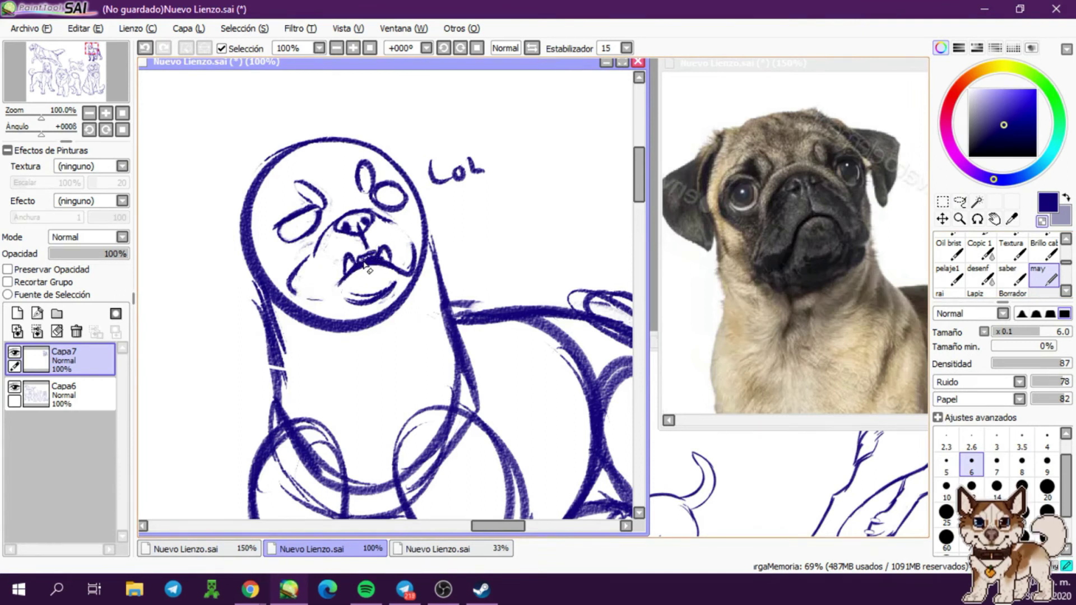
key(ctrl+z)
Add frown wrinkles above the nose and around the pug's eyes, and redraw the mouth corner
mouse_move(339, 179)
mouse_down()
mouse_move(314, 201)
mouse_move(316, 236)
mouse_up()
drag(315, 301, 347, 278)
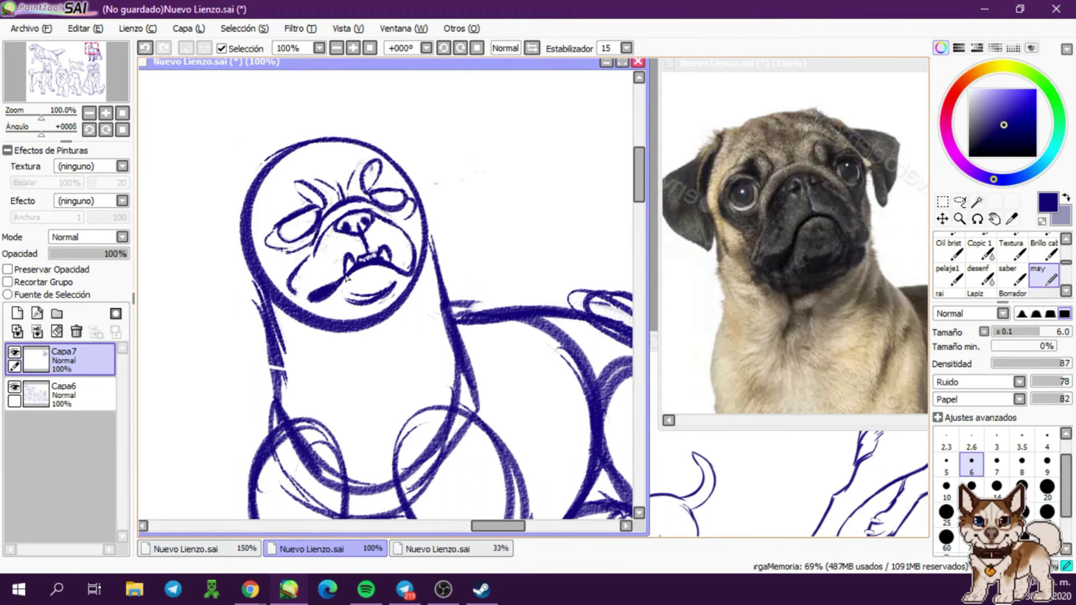
key(ctrl+z)
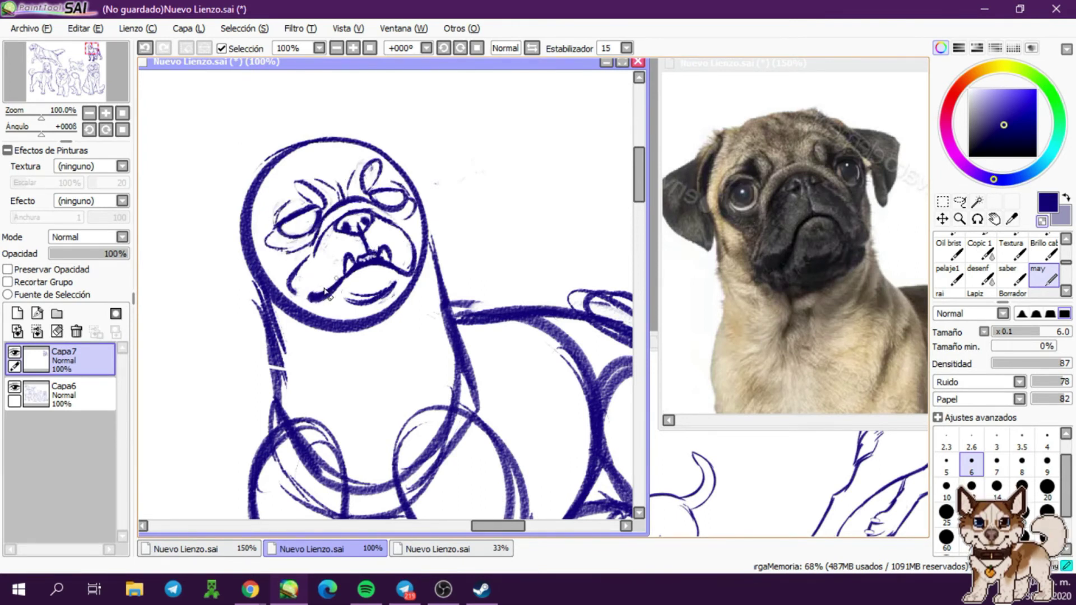
scroll(342, 302, down, 1)
key(ctrl+z)
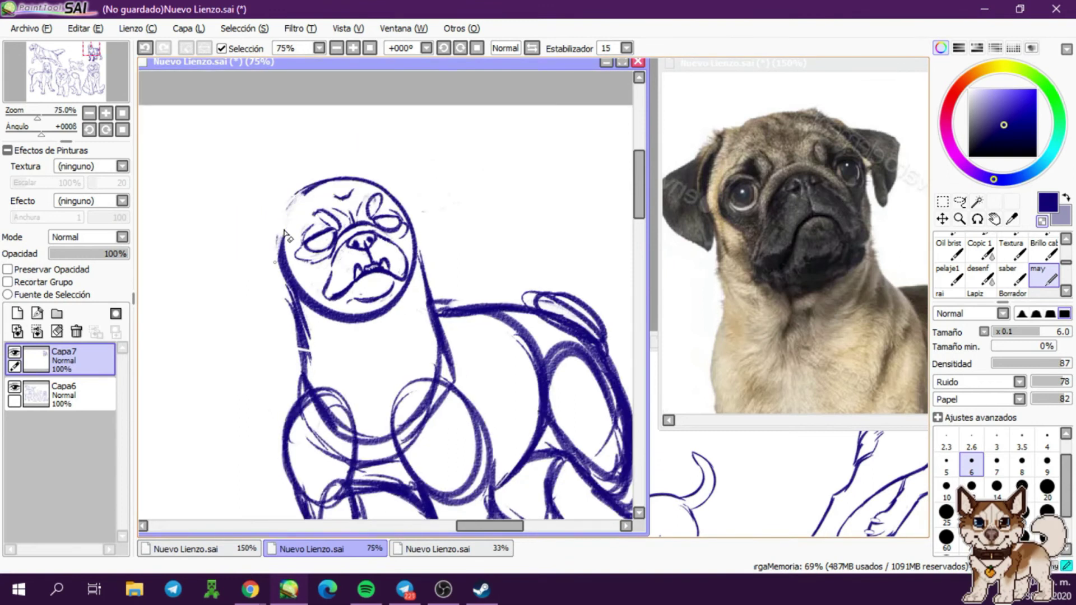
Sketch the pug's folded ears on both sides of the head and erase the lower part of the head circle
drag(254, 269, 285, 222)
drag(375, 178, 424, 197)
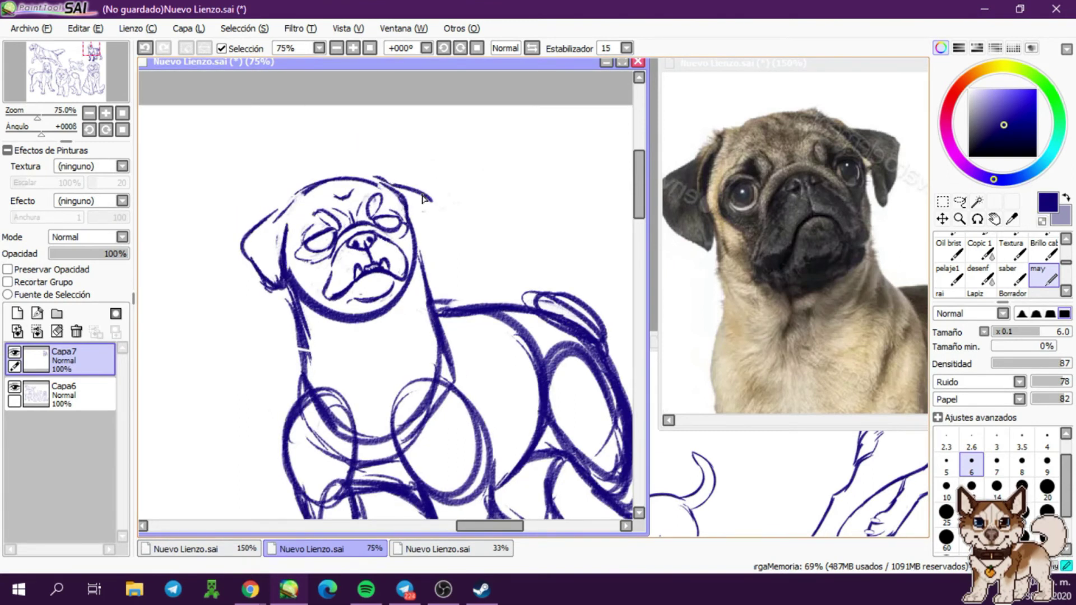
mouse_move(337, 278)
mouse_down()
mouse_move(303, 316)
mouse_move(329, 299)
mouse_up()
key(ctrl+z)
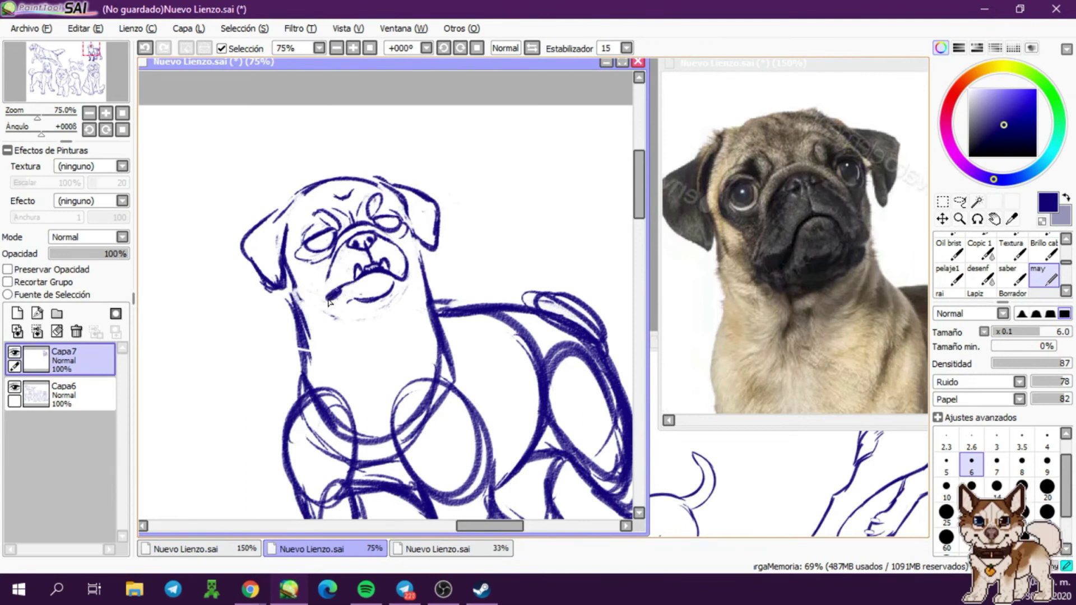
key(ctrl+z)
Refine the pug's ear edges and redraw the head outline, cheeks, chin and forehead wrinkles
drag(292, 201, 284, 252)
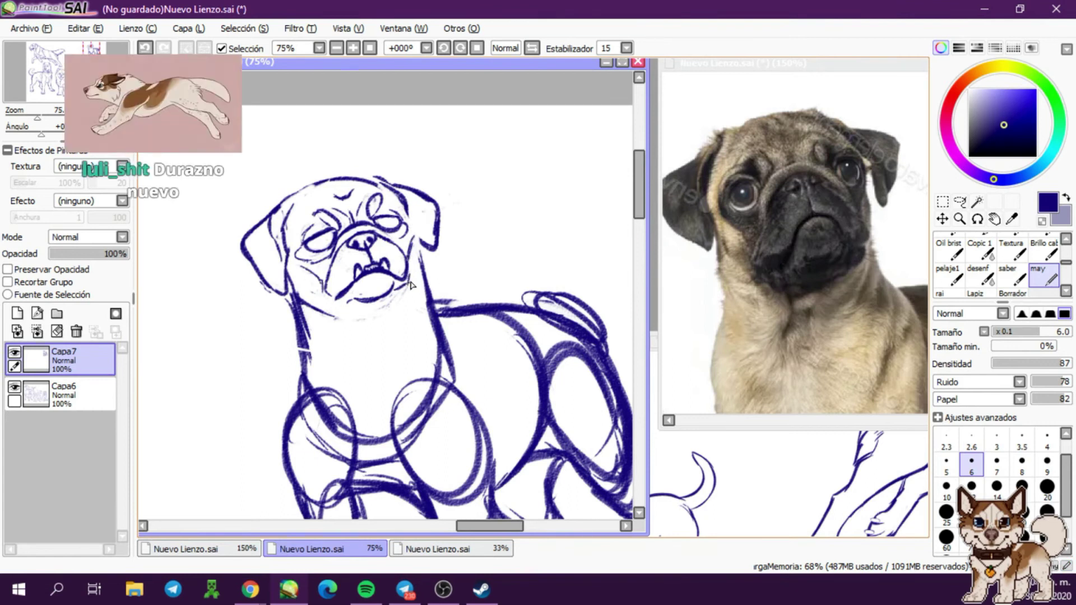
drag(429, 196, 436, 264)
drag(291, 289, 338, 301)
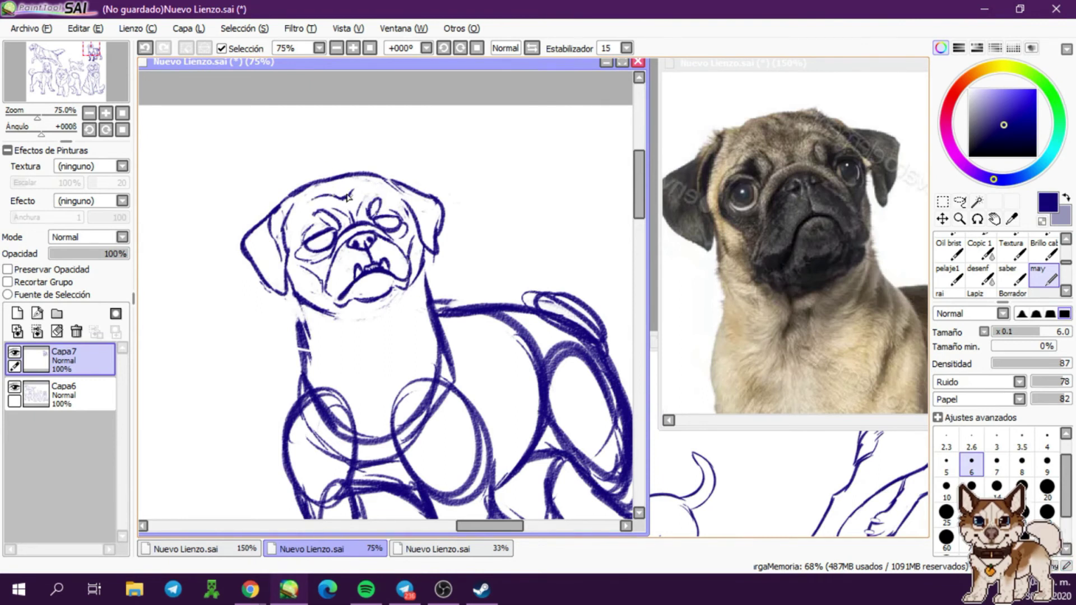
scroll(350, 301, down, 1)
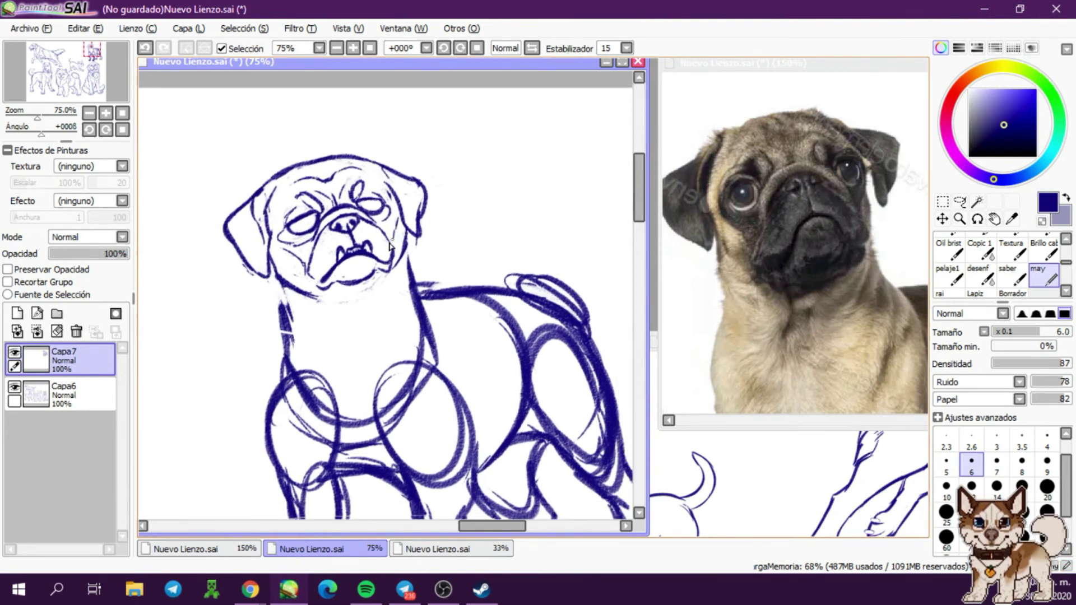
Lasso the pug's head and enlarge it slightly with a transform
scroll(350, 302, down, 1)
key(l)
drag(433, 182, 330, 285)
key(ctrl+t)
key(Return)
Lower the sketch layer's opacity to 44%, add a new layer above it and set the inking brush to size 8
drag(112, 253, 67, 253)
click(17, 314)
scroll(365, 280, up, 1)
click(1044, 275)
click(1022, 465)
scroll(852, 274, down, 2)
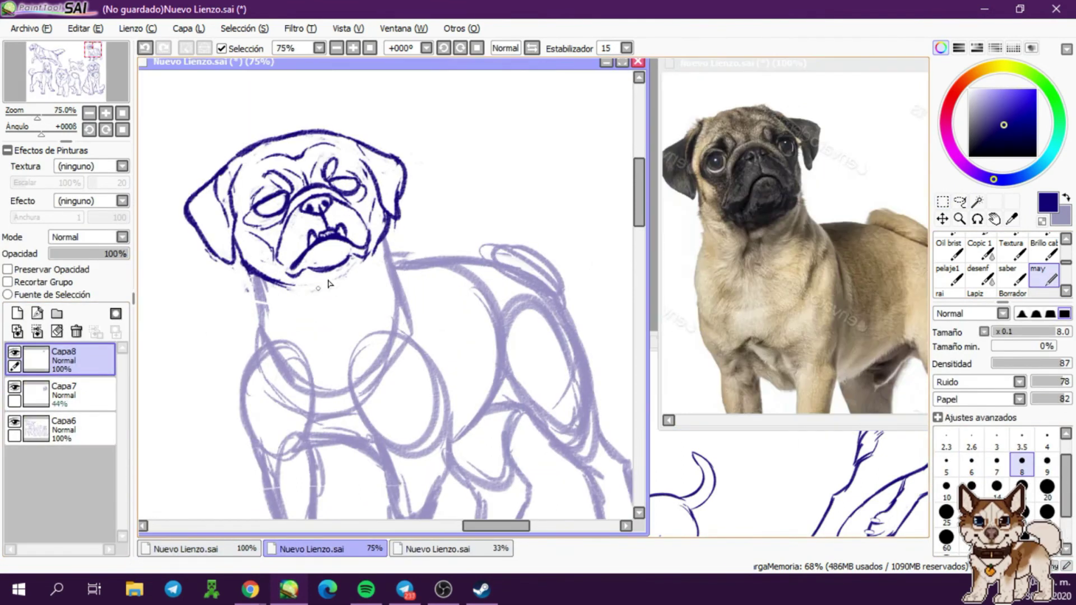
Ink a spiked collar around the pug's neck, undoing misplaced strokes, and add another layer
key(ctrl+z)
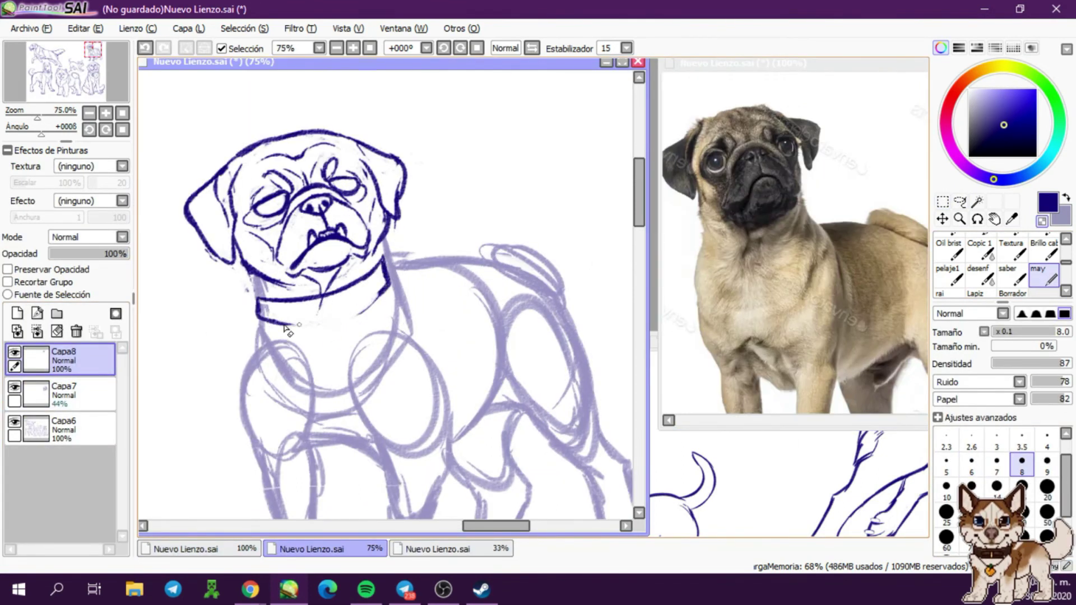
mouse_move(253, 296)
mouse_down()
mouse_move(269, 316)
mouse_move(334, 338)
mouse_up()
key(ctrl+z)
drag(315, 297, 334, 338)
drag(386, 268, 423, 276)
key(ctrl+shift+n)
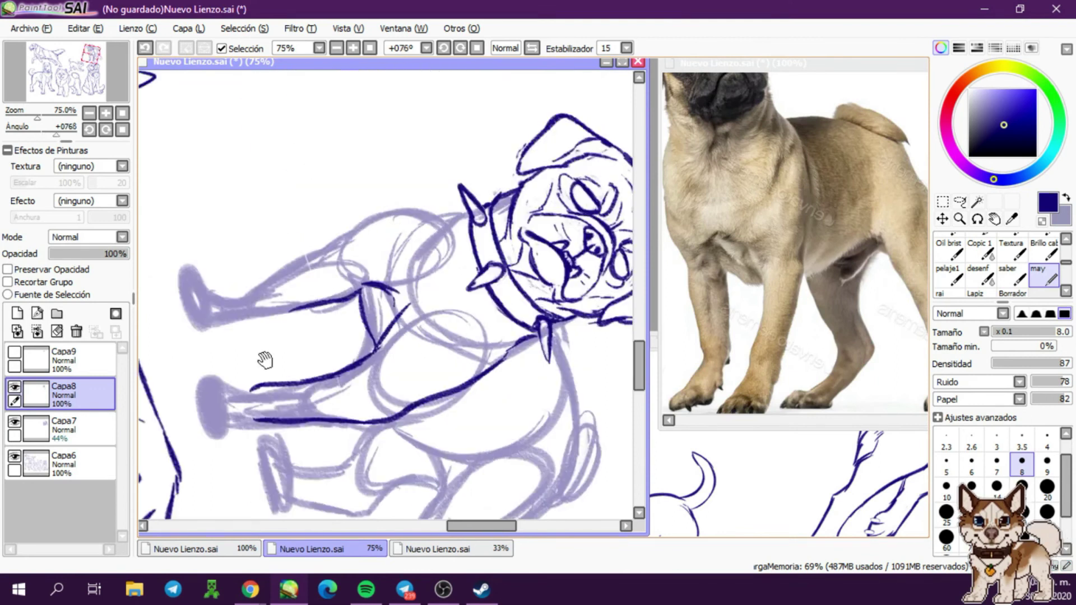
Ink the outlines of the pug's chest and both front legs over the faded sketch
drag(229, 326, 280, 316)
key(Home)
drag(342, 208, 335, 244)
key(h)
drag(440, 216, 397, 251)
key(h)
scroll(372, 272, down, 2)
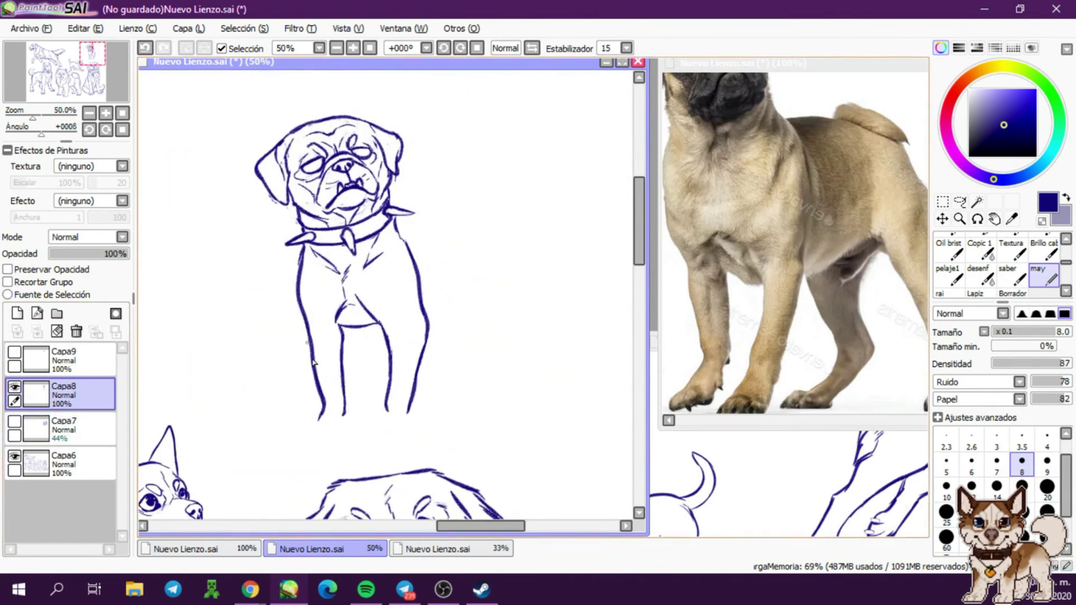
Ink the pug's two front paws, closing the leg outlines and marking the toes
scroll(336, 337, up, 2)
drag(340, 342, 269, 337)
key(Home)
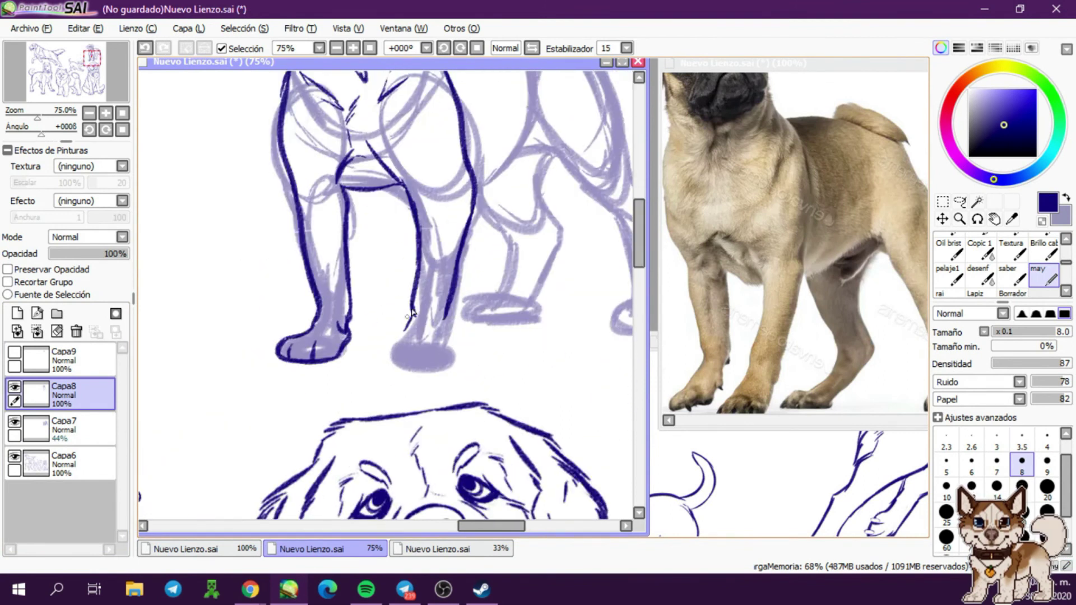
drag(453, 337, 457, 362)
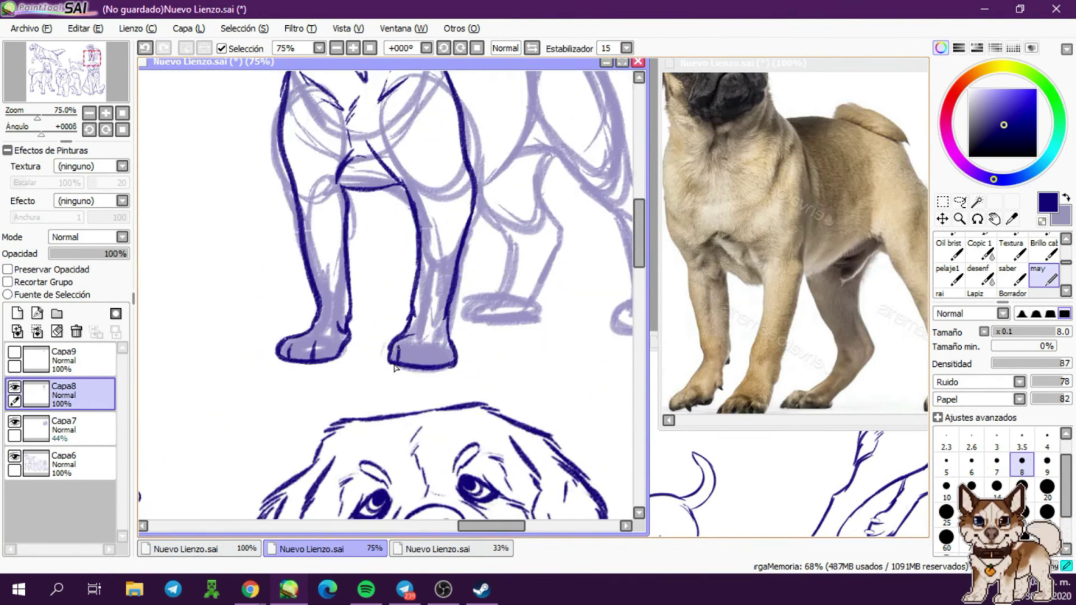
Ink the pug's back, tail, belly and hind legs with their paws, following the sketch and photo reference
scroll(394, 368, down, 2)
scroll(314, 146, up, 2)
mouse_move(331, 201)
mouse_down()
mouse_move(457, 213)
mouse_move(450, 337)
mouse_up()
scroll(486, 221, down, 3)
scroll(451, 343, down, 1)
drag(361, 308, 430, 243)
scroll(430, 242, down, 1)
key(Delete)
key(b)
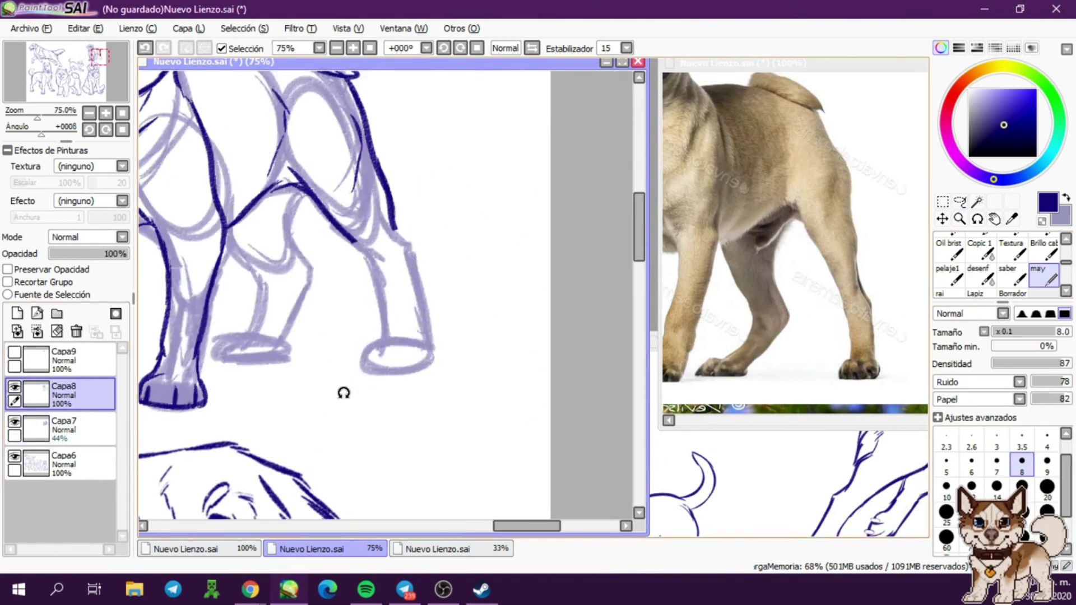
mouse_move(359, 250)
mouse_down()
mouse_move(372, 275)
mouse_move(360, 362)
mouse_move(431, 352)
mouse_up()
mouse_move(438, 426)
mouse_down()
mouse_move(409, 291)
mouse_move(444, 320)
mouse_move(311, 259)
mouse_move(365, 290)
mouse_up()
Reduce the inking brush to size 7 and touch up the pug's ear edge, undoing the last stroke
key(Home)
key(bracketleft)
key(ctrl+plus)
key(ctrl+minus)
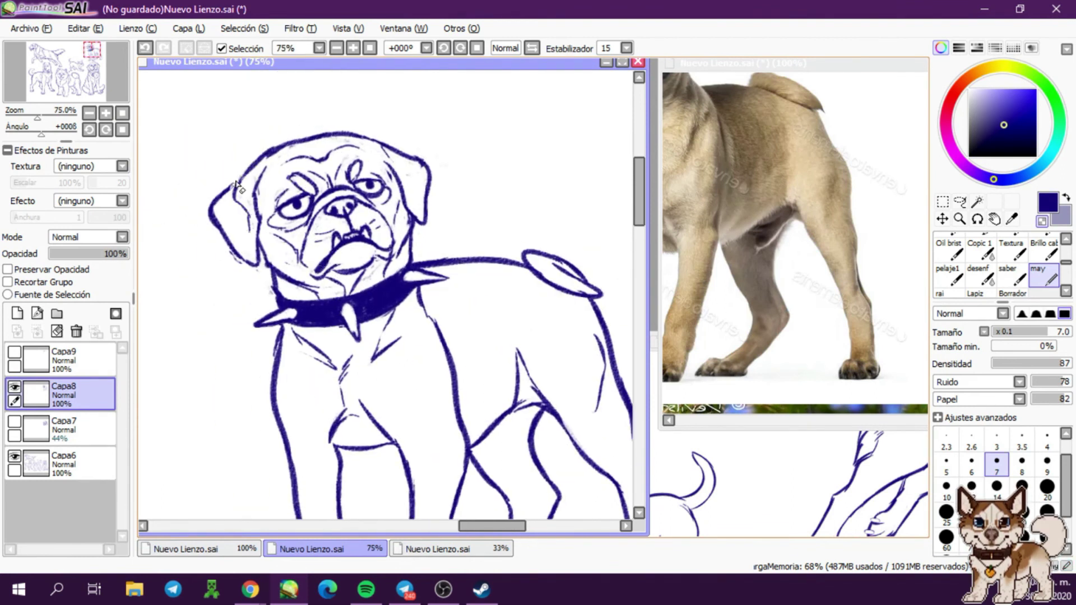
drag(216, 202, 255, 263)
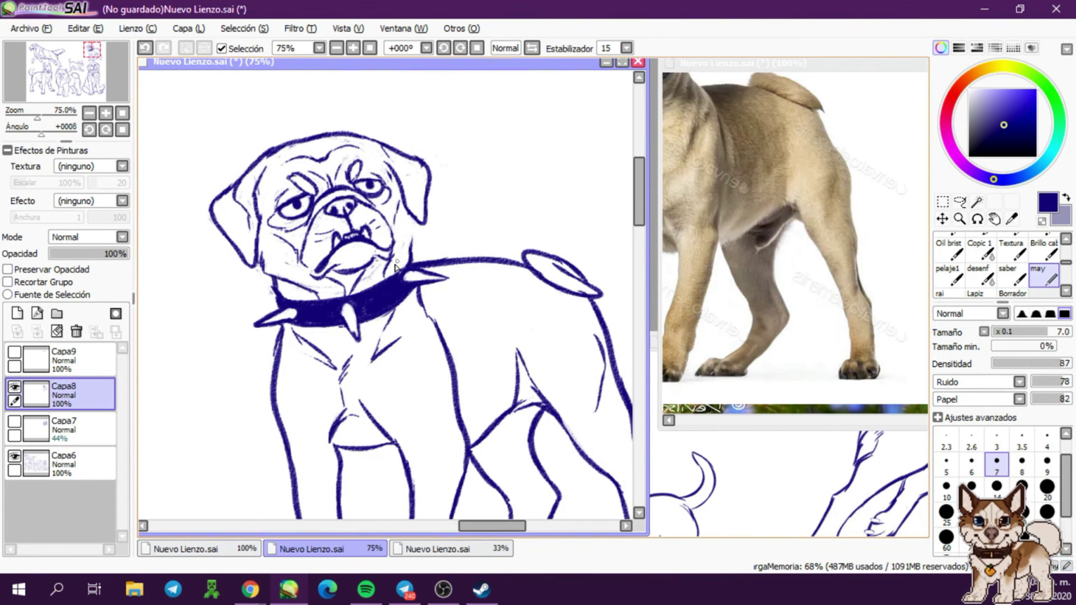
scroll(393, 269, down, 2)
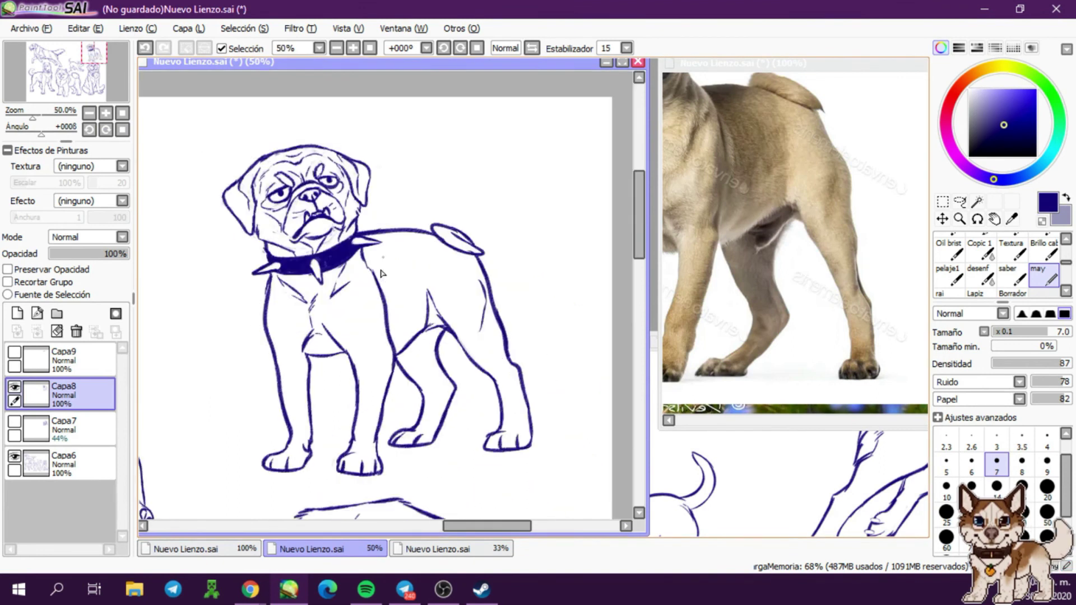
key(ctrl+z)
Reduce the inking brush to size 5 and ink the toes and claws on the pug's paws
scroll(385, 346, up, 3)
mouse_move(384, 346)
mouse_down()
mouse_move(187, 264)
mouse_move(294, 353)
mouse_move(297, 332)
mouse_up()
key(bracketleft)
key(bracketleft)
key(ctrl+z)
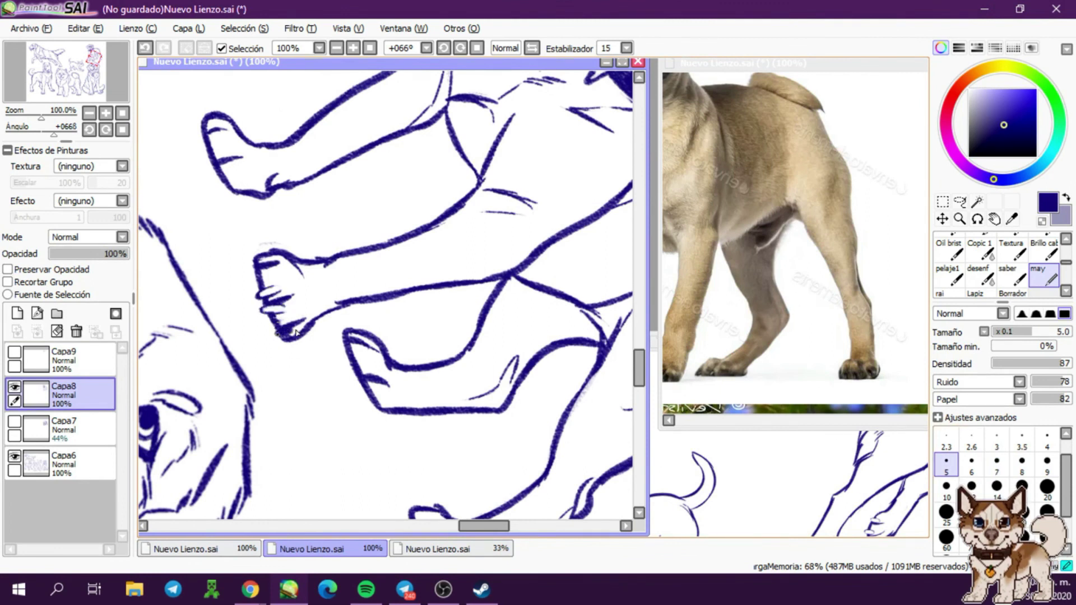
scroll(785, 252, up, 1)
click(258, 279)
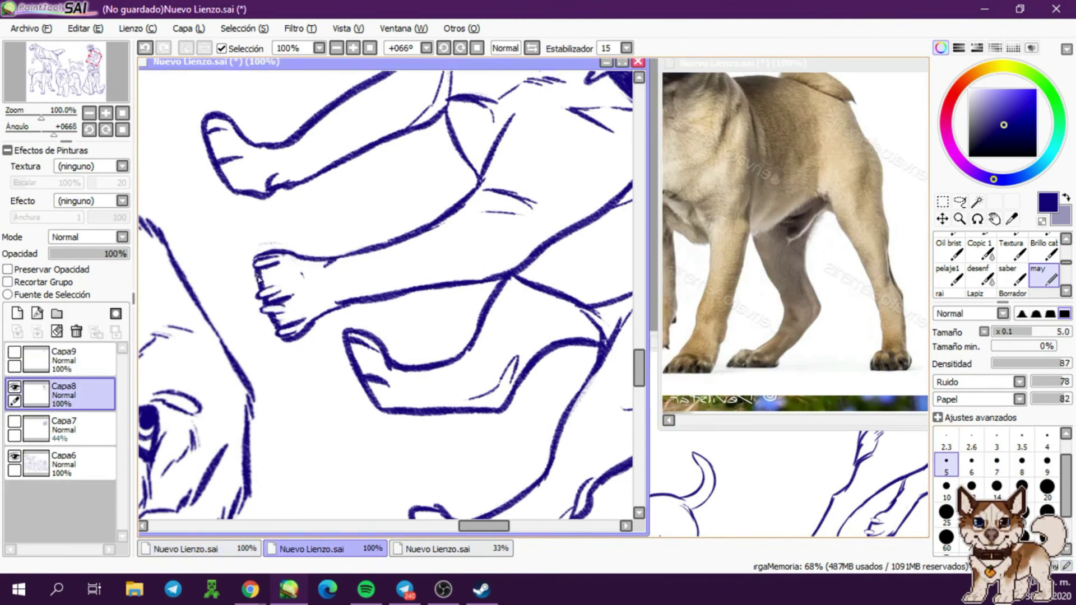
mouse_move(228, 167)
mouse_down()
mouse_move(238, 192)
mouse_move(224, 178)
mouse_move(270, 196)
mouse_move(290, 172)
mouse_up()
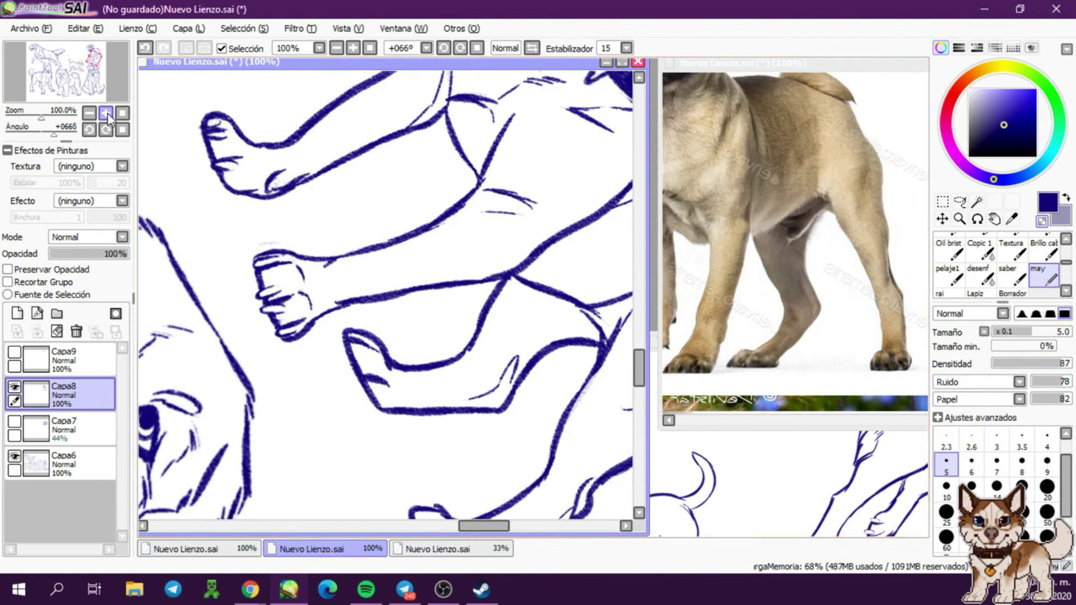
key(Home)
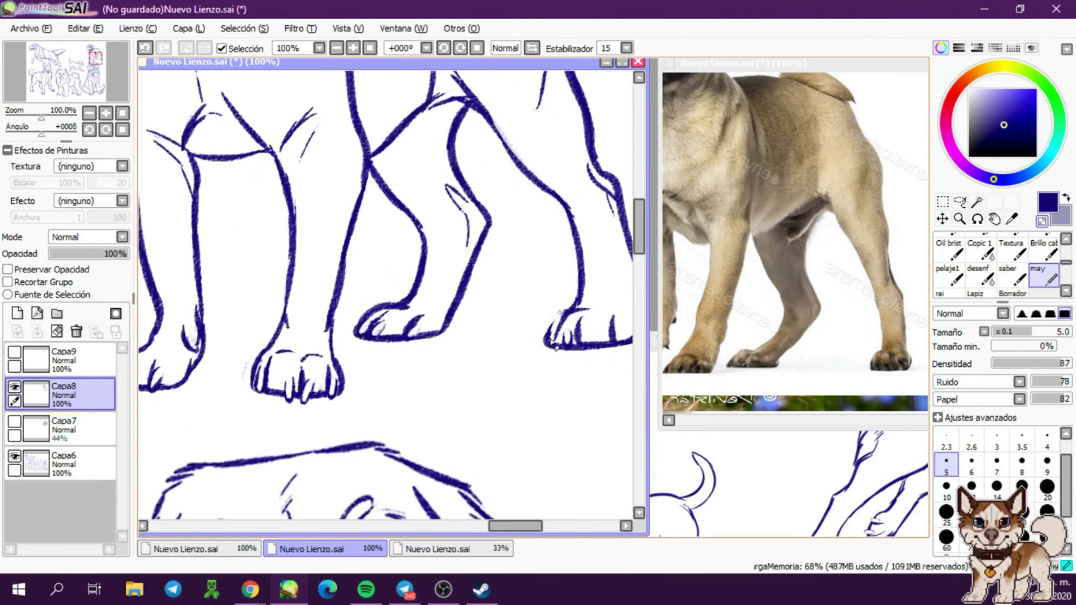
Delete the empty layer Capa9 from the top of the layer stack
scroll(230, 196, down, 3)
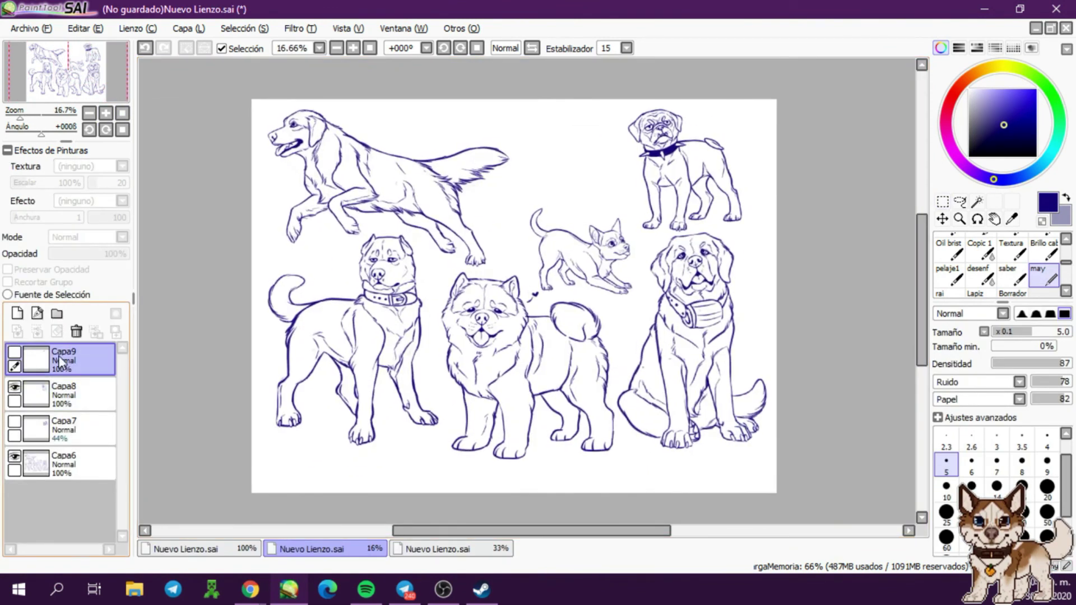
click(76, 332)
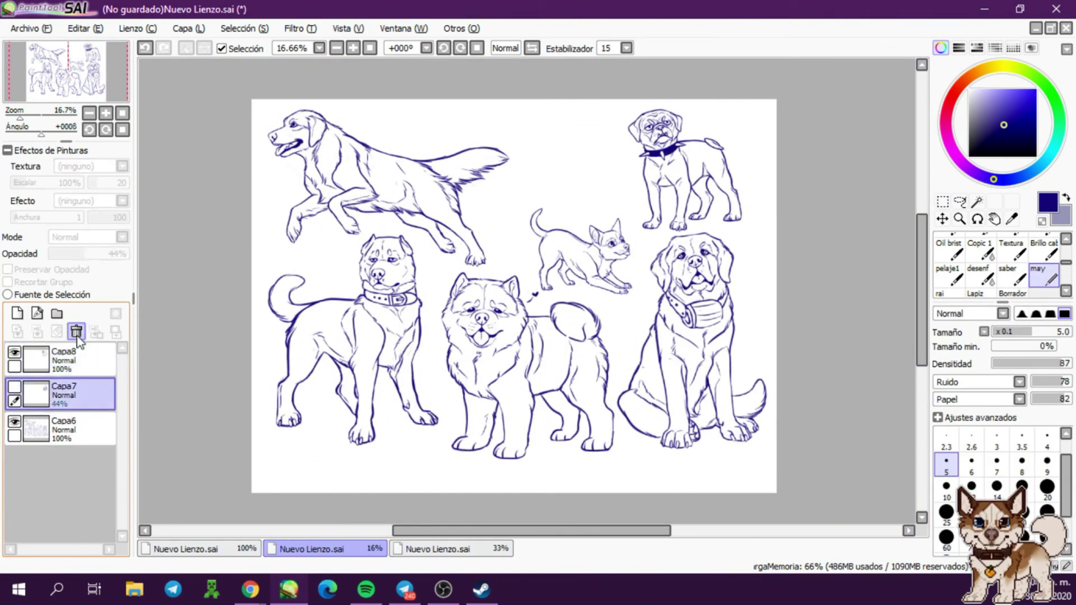